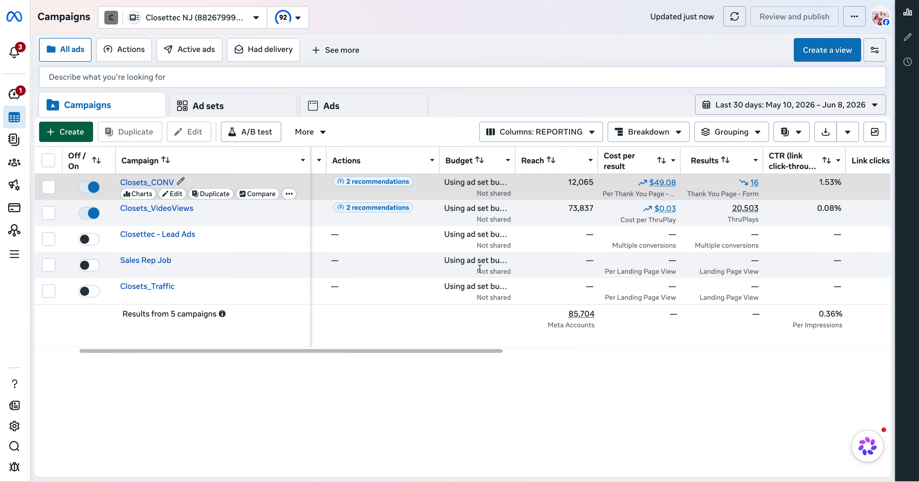
Step: Select the Closets_VideoViews campaign and show only its ad sets
click(49, 215)
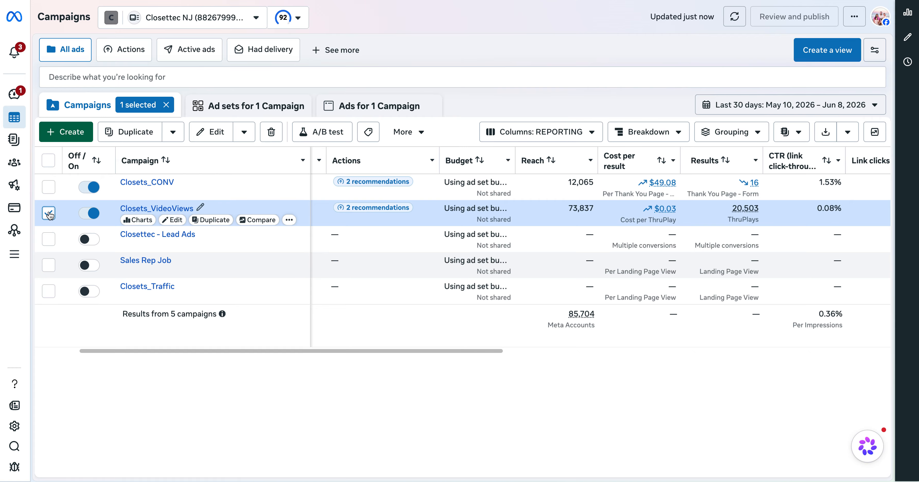
click(254, 107)
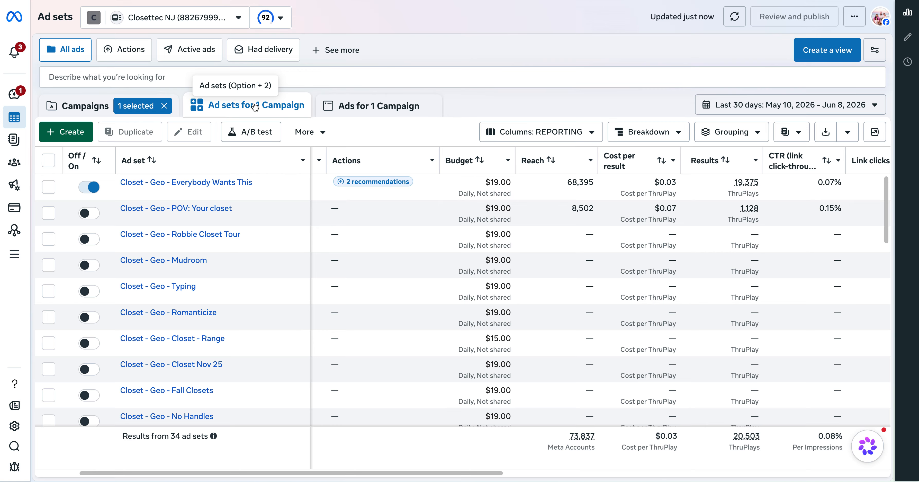
mouse_move(267, 185)
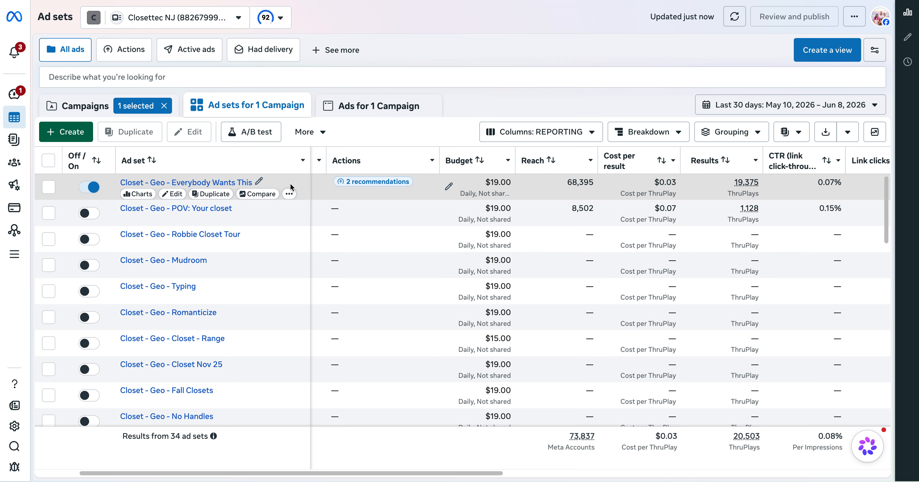
click(121, 106)
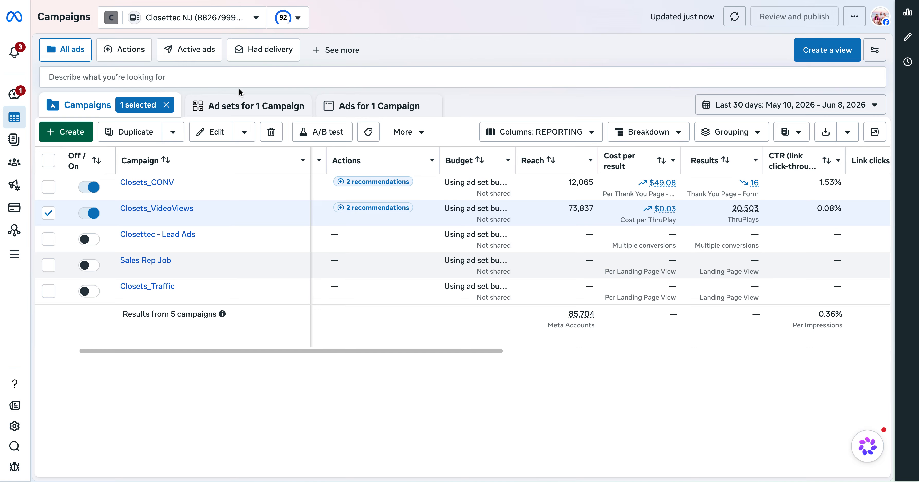
click(251, 109)
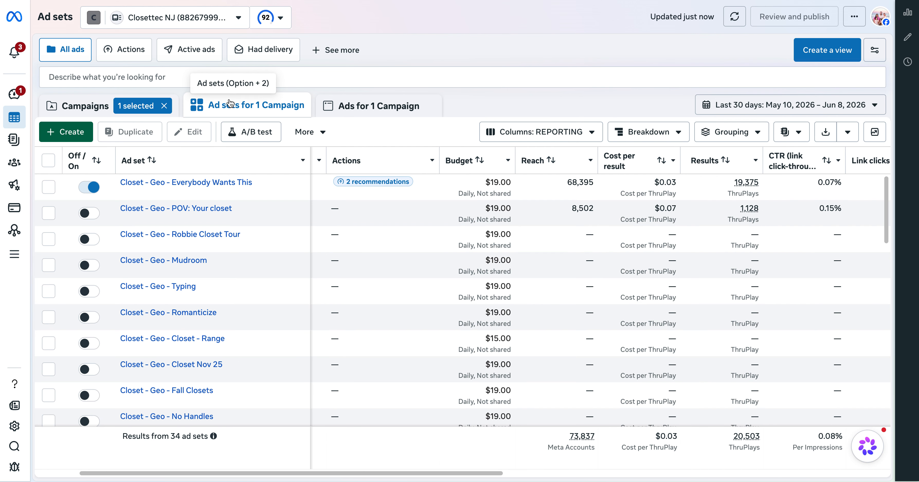
Step: Duplicate the "Closet - Geo - Everybody Wants This" ad set once into its original campaign, with all recommendations and "Reach more people likely to respond" turned off
mouse_move(259, 182)
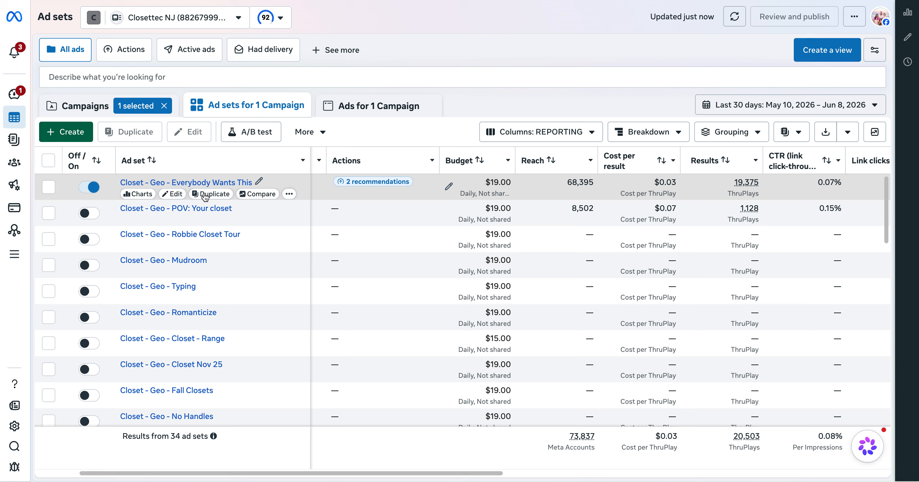
click(214, 195)
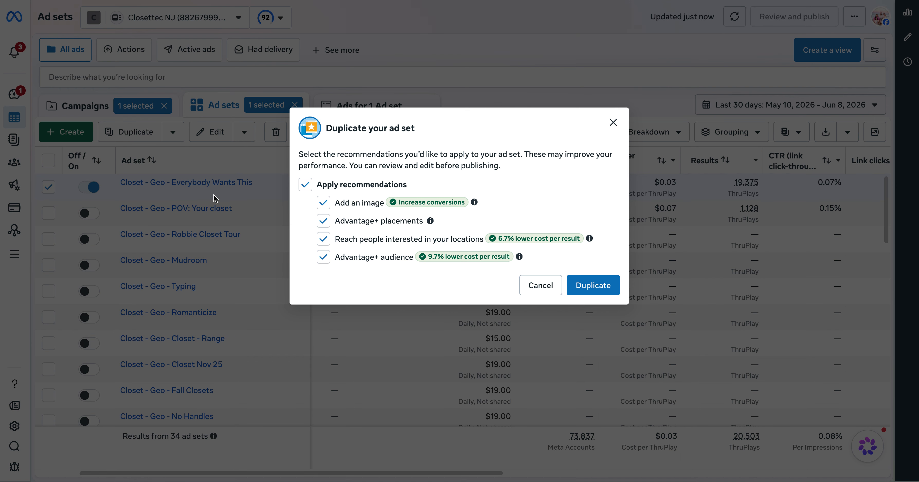
click(304, 182)
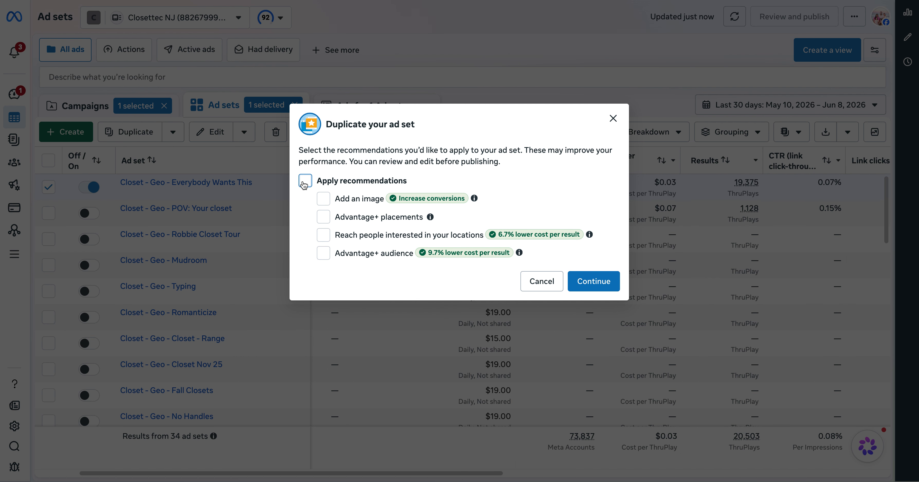
click(582, 279)
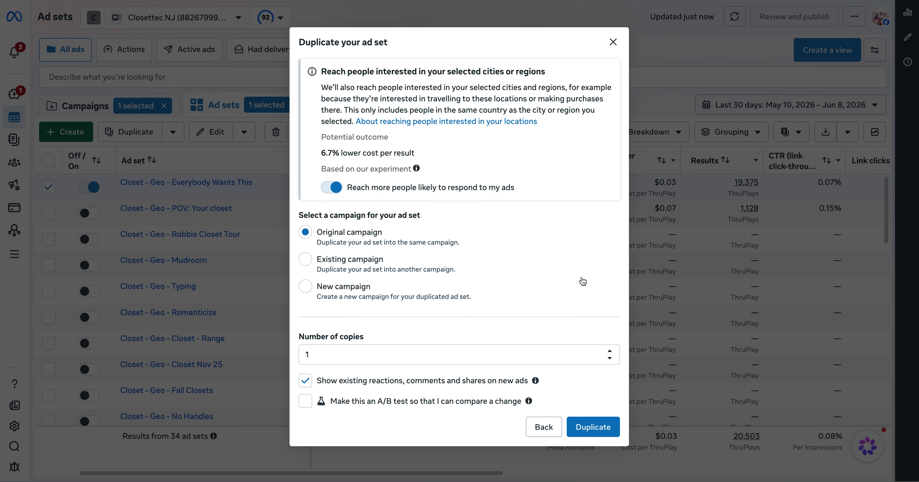
click(334, 187)
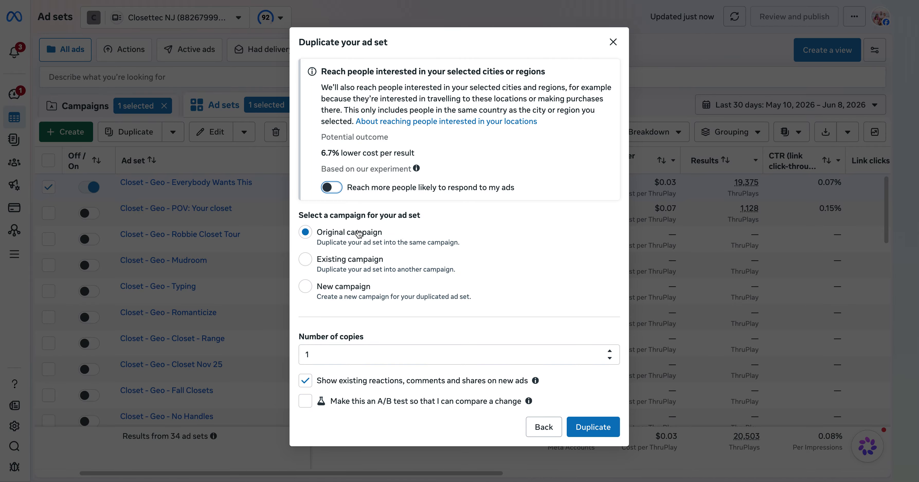
click(600, 428)
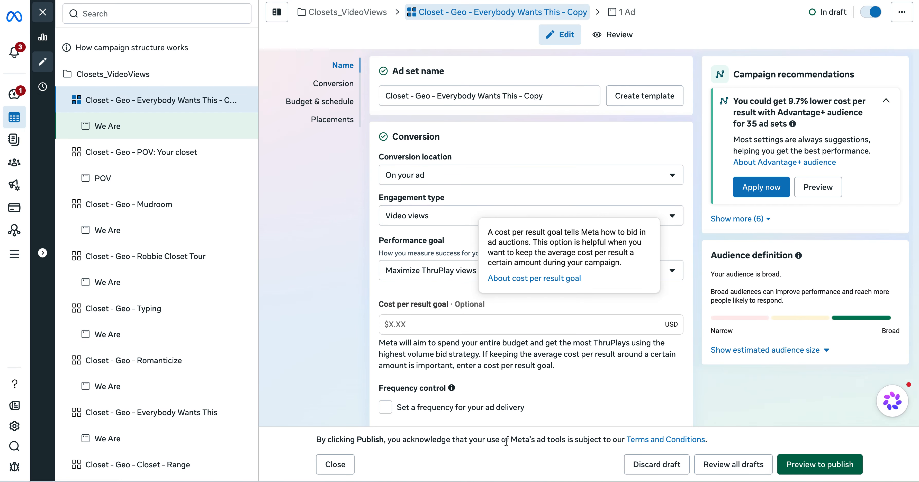
Step: Rename the duplicated ad set "Closet - Geo - Closet Bribe"
drag(435, 96, 563, 96)
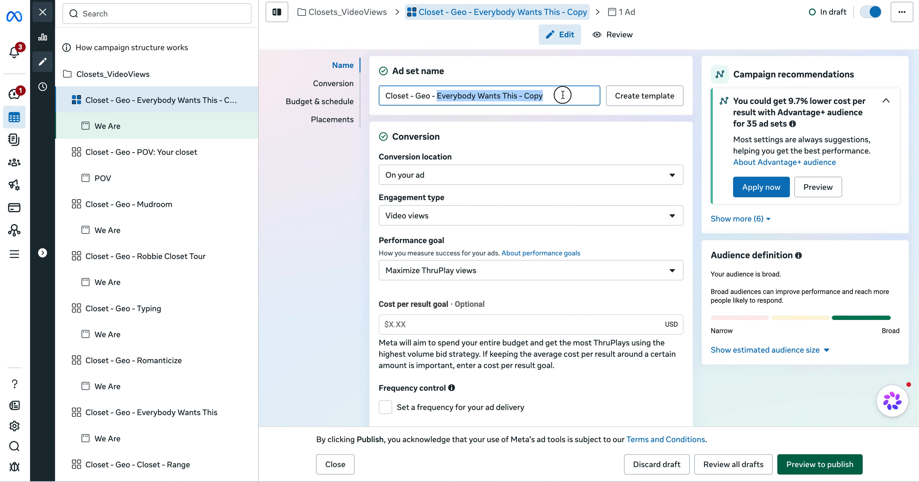
key(BackSpace)
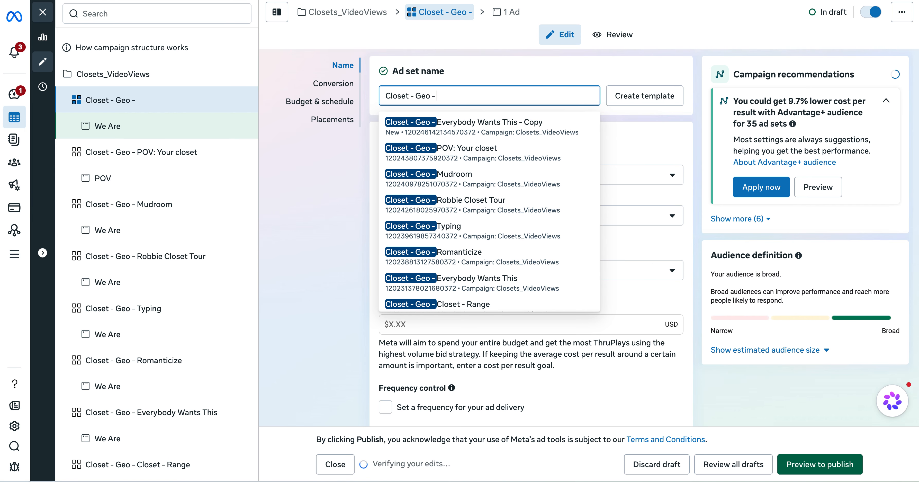
text(Closet Bribe)
click(565, 79)
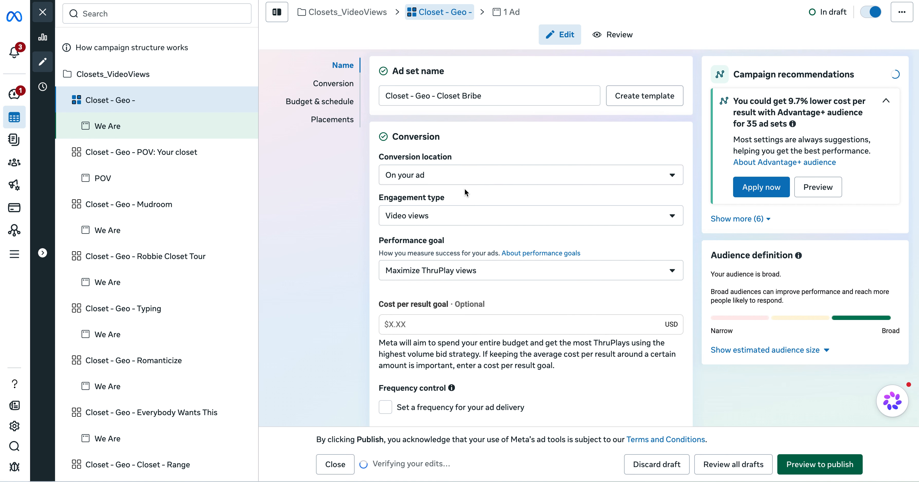
Step: Review the new ad set's budget, schedule and audience, and dismiss the notice about new placements
scroll(433, 212, down, 5)
scroll(435, 213, down, 10)
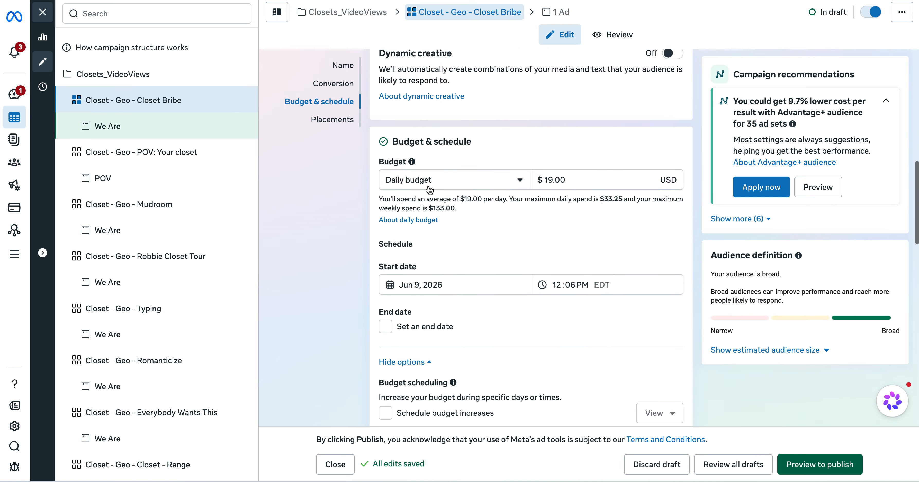
scroll(513, 206, down, 3)
scroll(513, 209, down, 8)
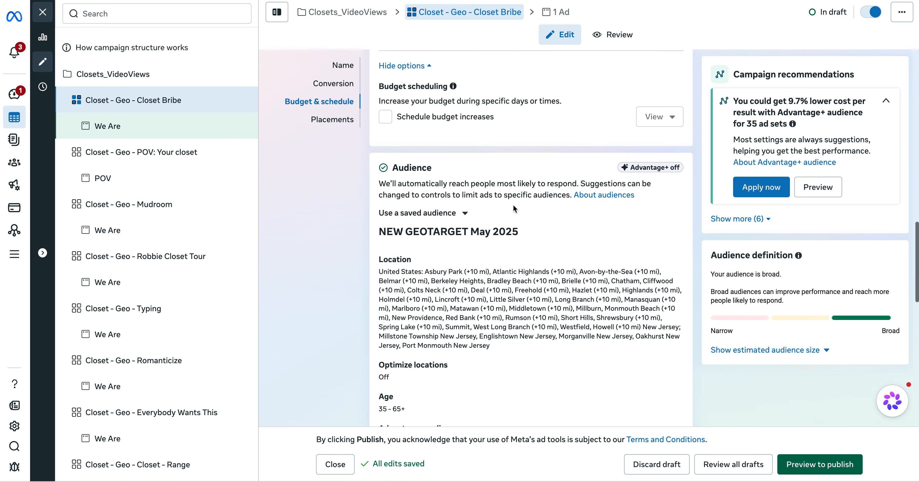
scroll(502, 309, down, 13)
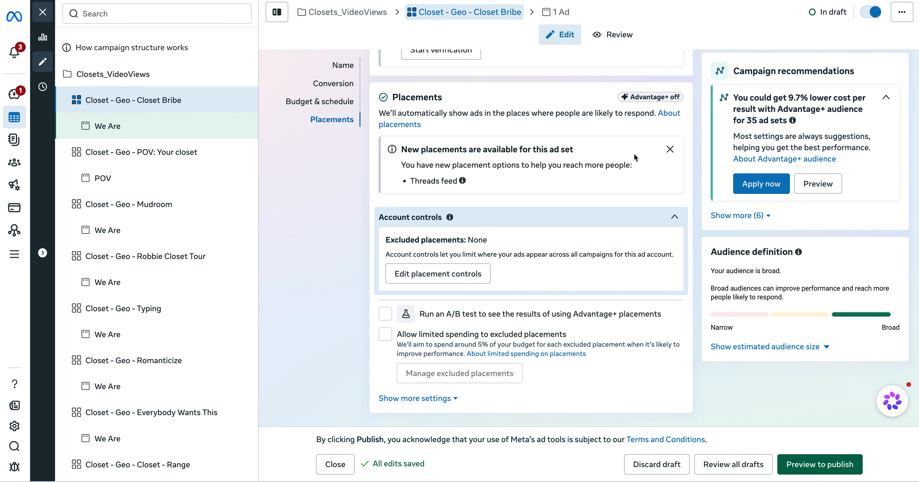
click(671, 149)
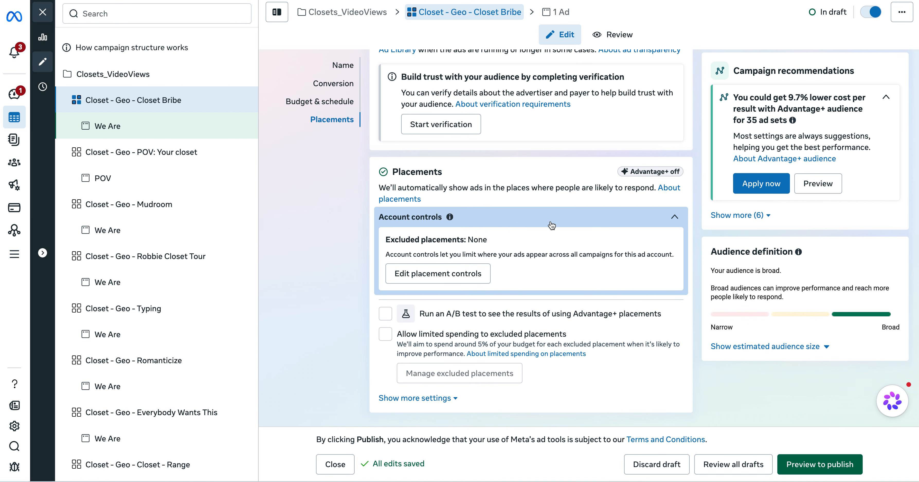
Step: Expand the ad set's additional placement settings and examine the placement controls, Feeds placements and brand safety options
click(451, 398)
scroll(541, 212, down, 4)
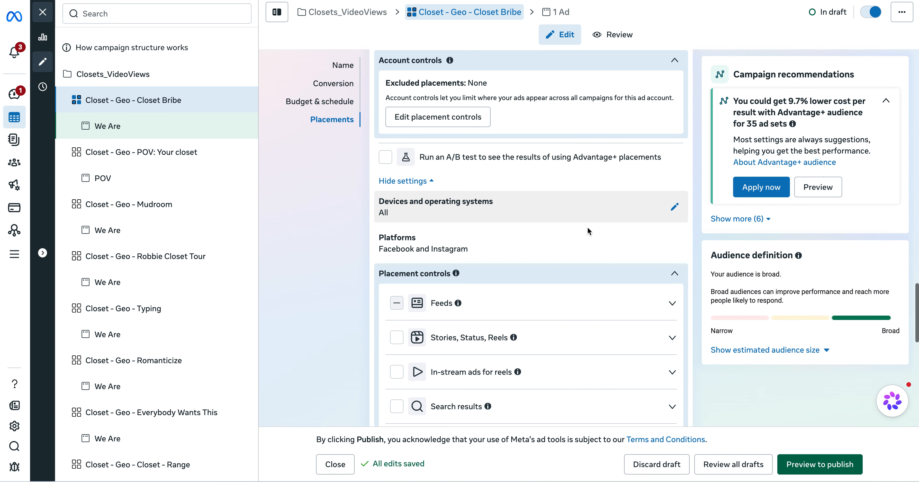
scroll(611, 233, down, 3)
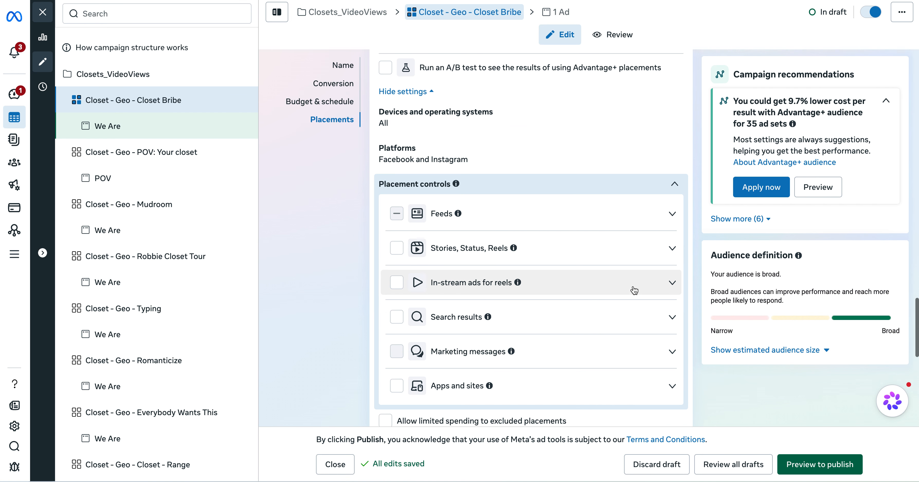
click(671, 213)
scroll(556, 234, down, 4)
scroll(556, 231, down, 12)
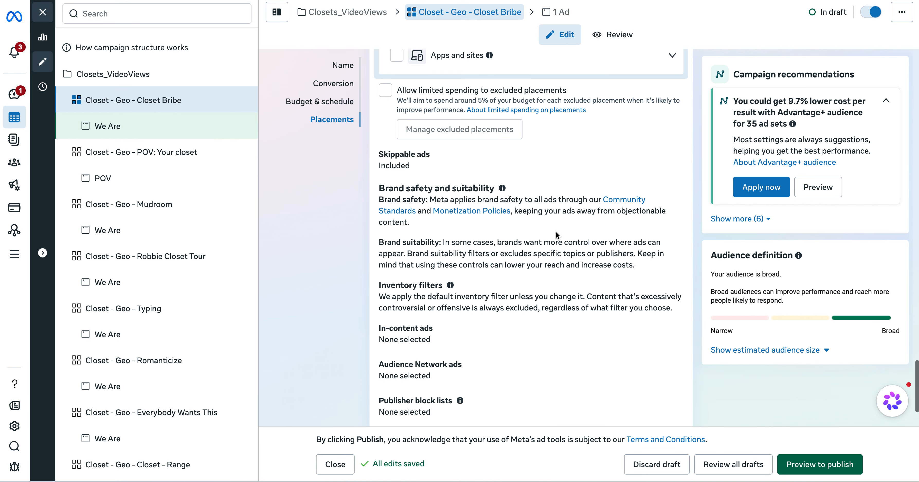
scroll(556, 235, down, 3)
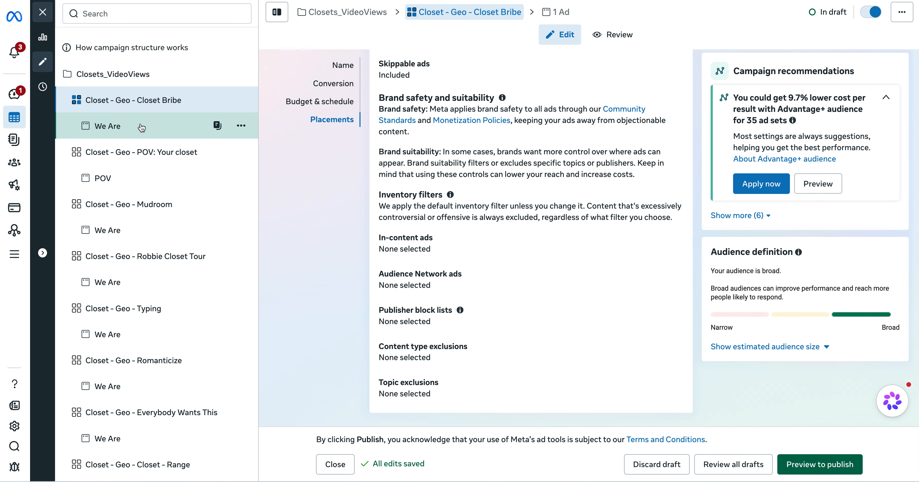
Step: Open the "We Are" ad in the Closet Bribe ad set, collapse the Advantage+ audience recommendation and rename the ad "Closet Bribe"
click(113, 127)
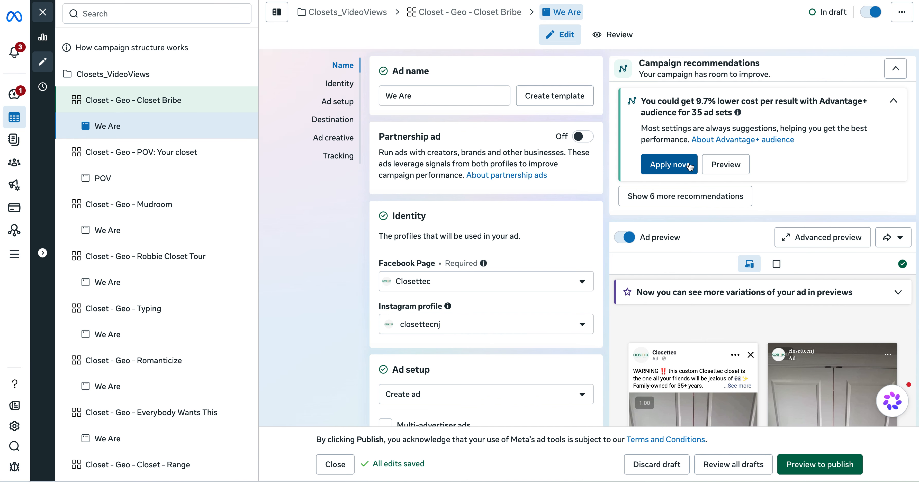
click(894, 103)
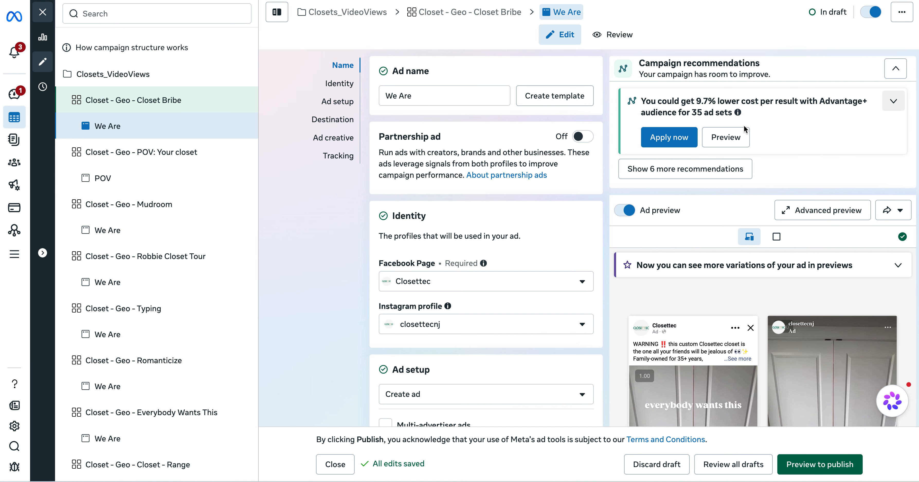
click(453, 101)
key(ctrl+a)
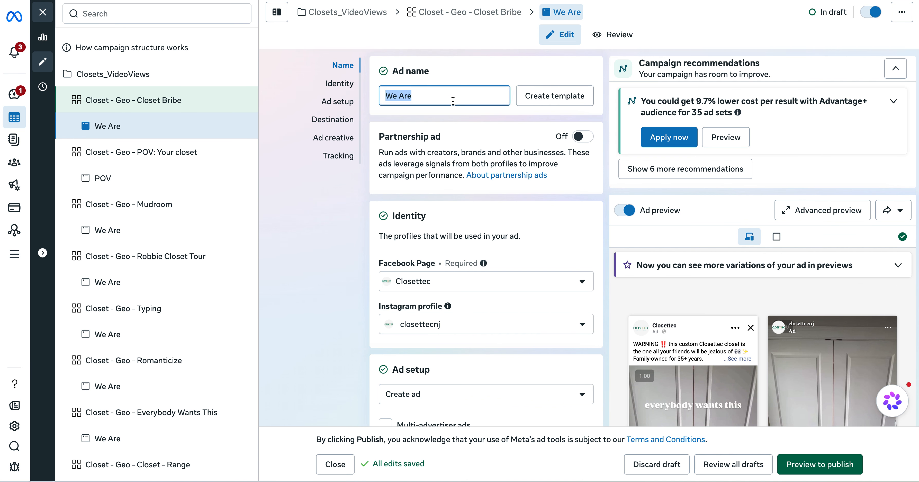
text(Closet Brib)
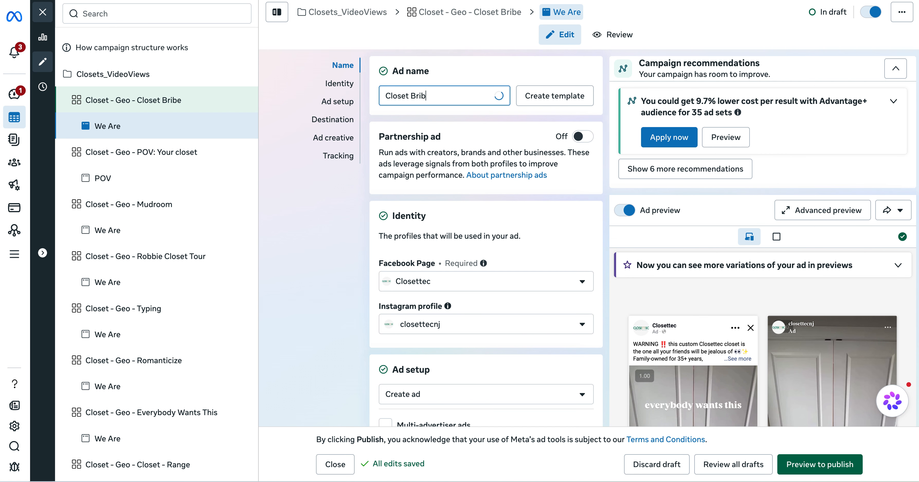
click(445, 118)
Step: Inspect the website URL in the ad's destination settings, including the tracking content at its end
scroll(445, 117, down, 5)
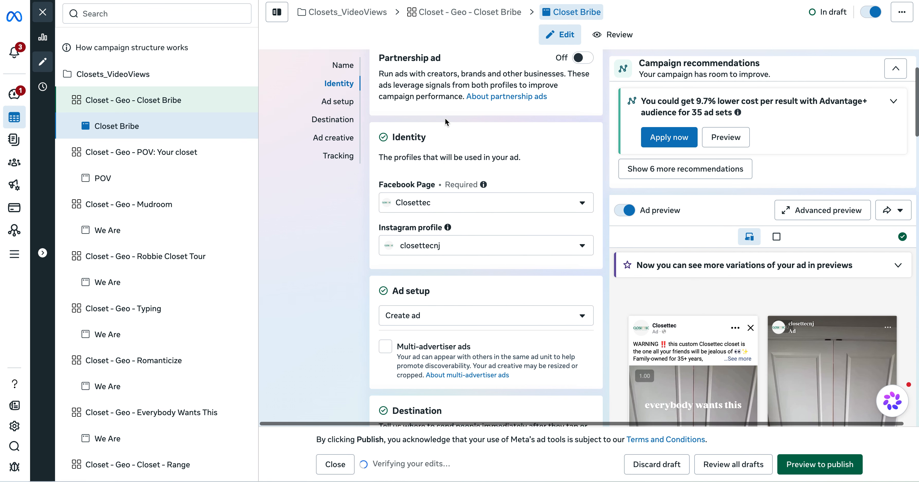
scroll(445, 118, down, 8)
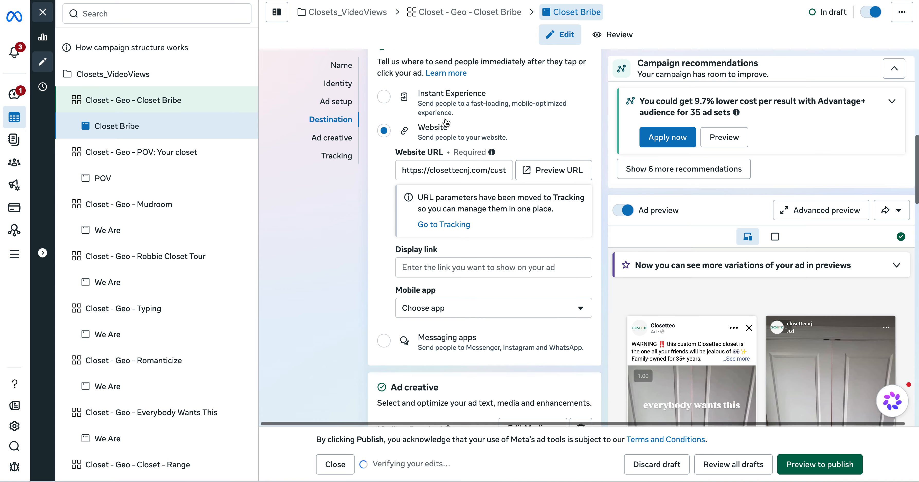
click(482, 158)
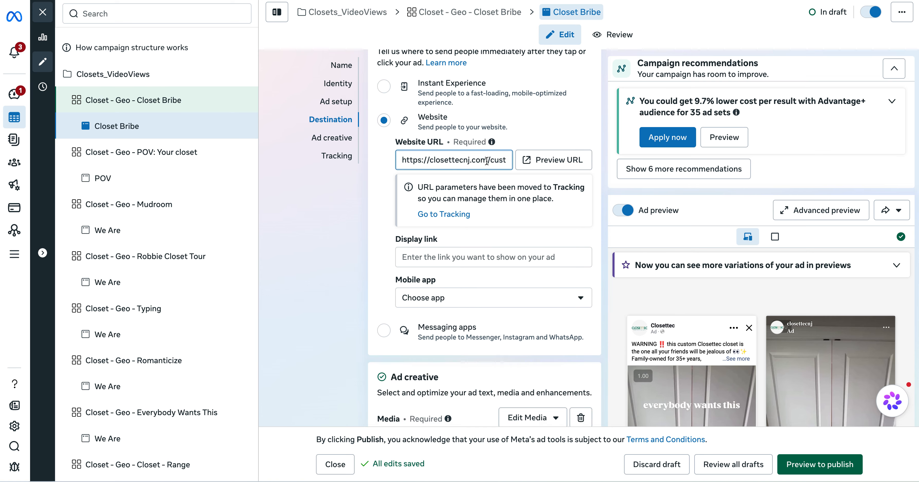
key(ctrl+a)
click(480, 163)
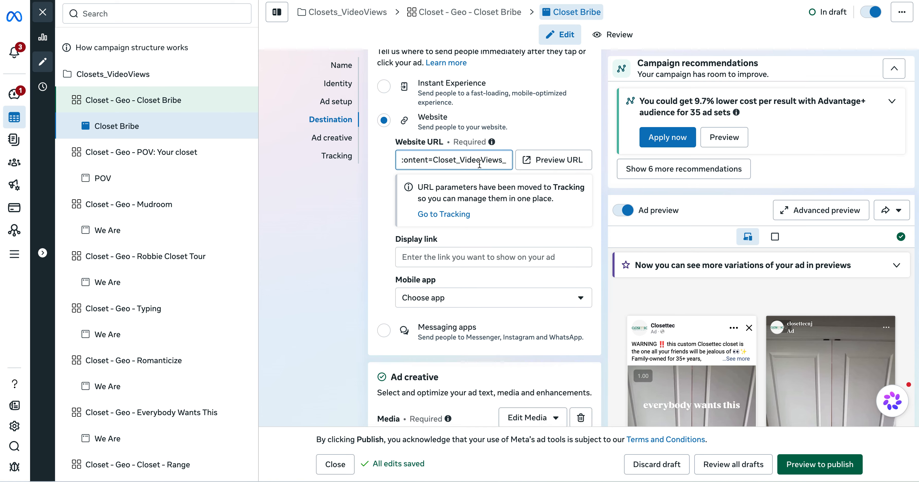
drag(428, 160, 386, 162)
click(463, 161)
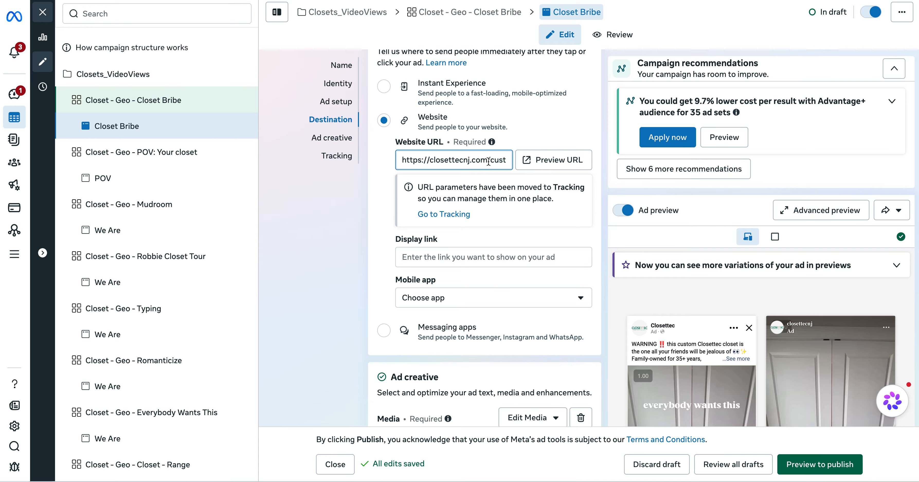
drag(488, 161, 399, 161)
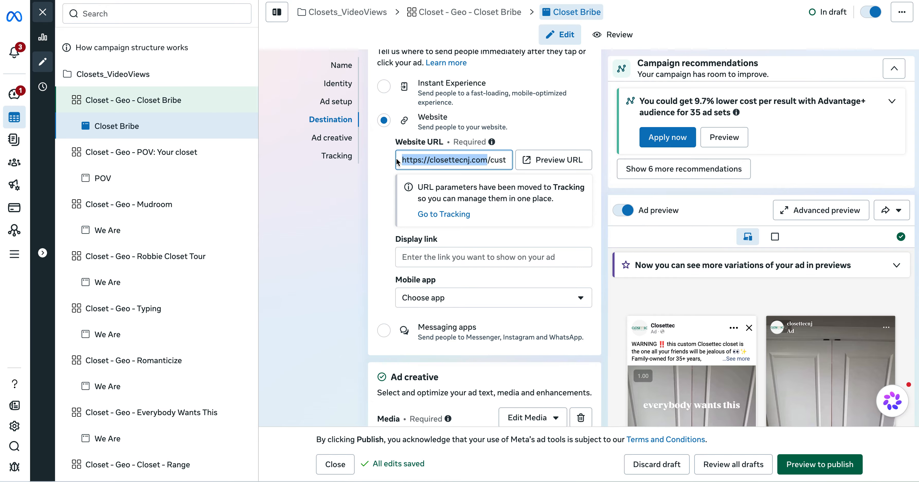
key(ctrl+c)
key(ctrl+t)
key(ctrl+v)
key(Return)
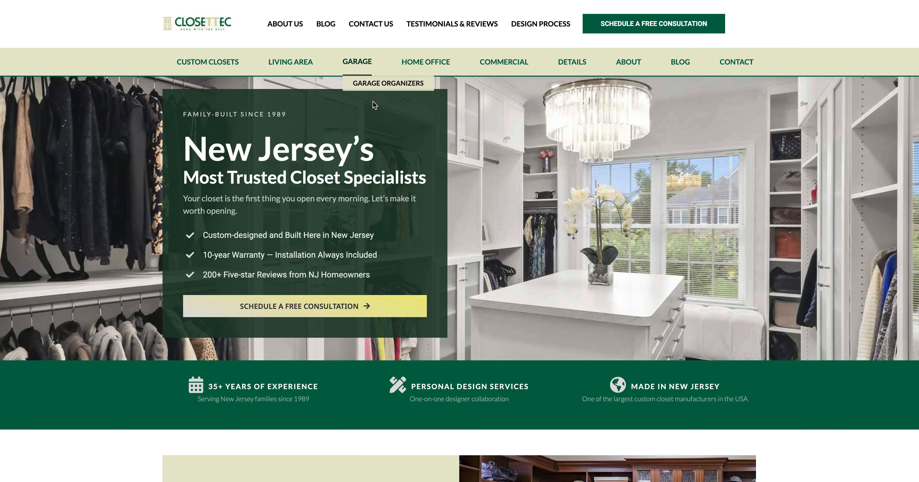
scroll(328, 305, down, 1)
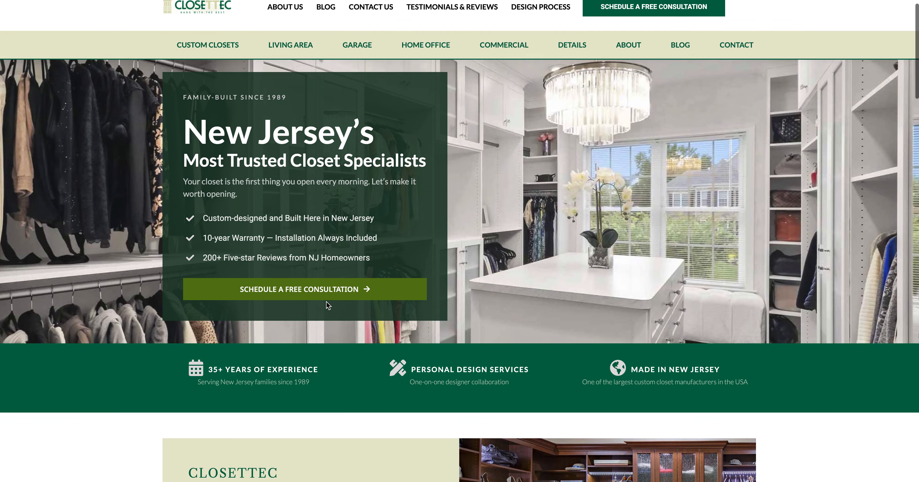
click(326, 298)
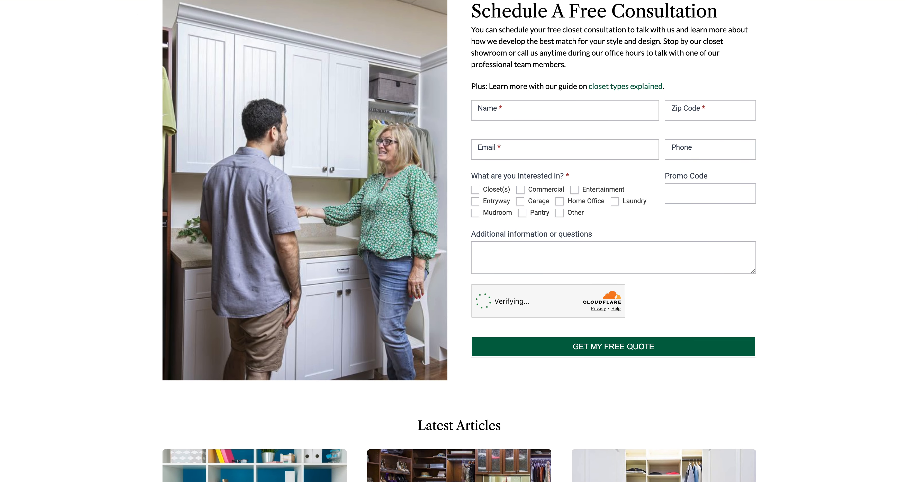
Step: Load the closettecnj.com home page in the browser, copy its address and return to the ad editor
key(alt+Left)
key(ctrl+l)
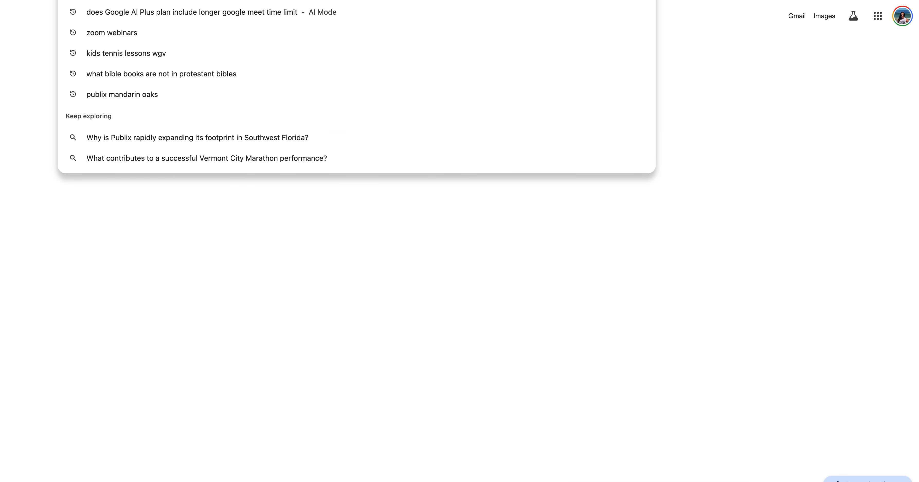
key(ctrl+v)
key(Return)
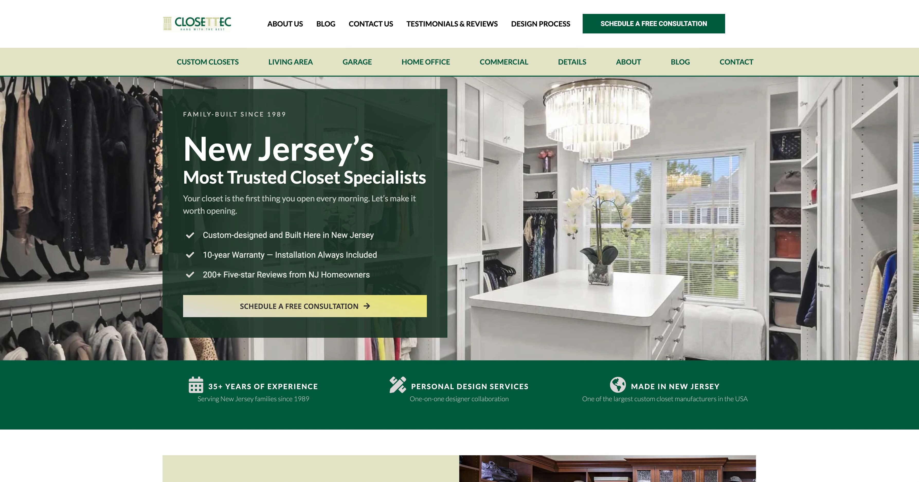
key(ctrl+l)
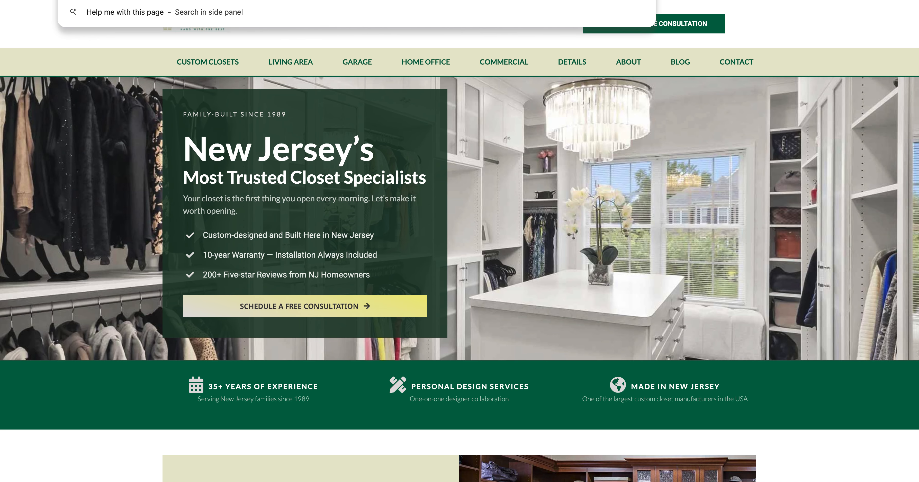
key(Return)
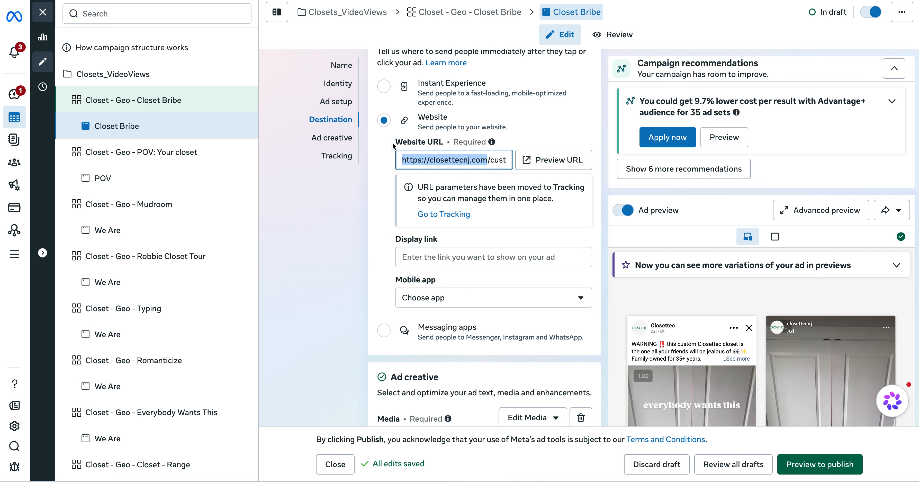
key(ctrl+a)
key(BackSpace)
key(ctrl+v)
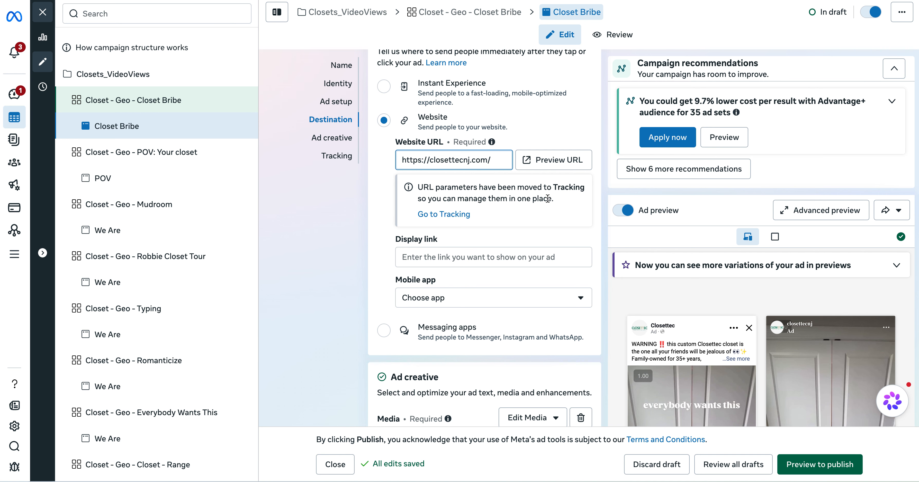
click(384, 197)
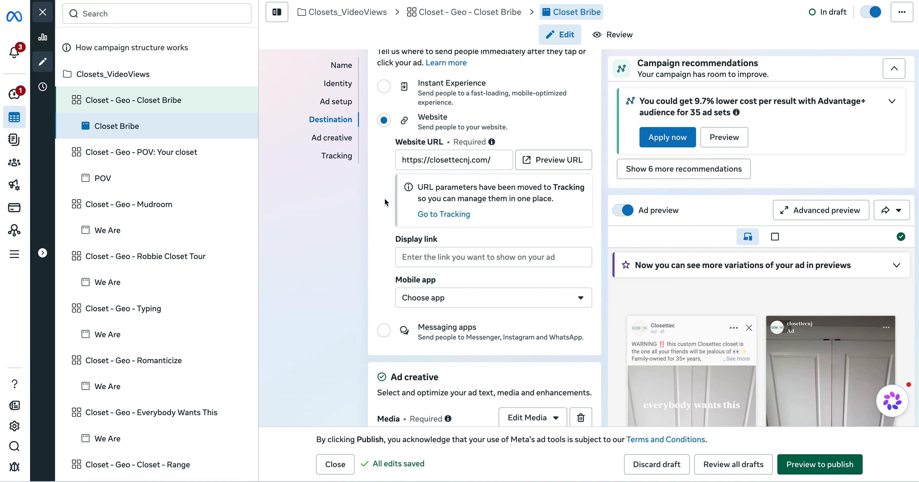
Step: Remove the existing media from the ad creative and start setting up a new video creative
scroll(384, 197, down, 2)
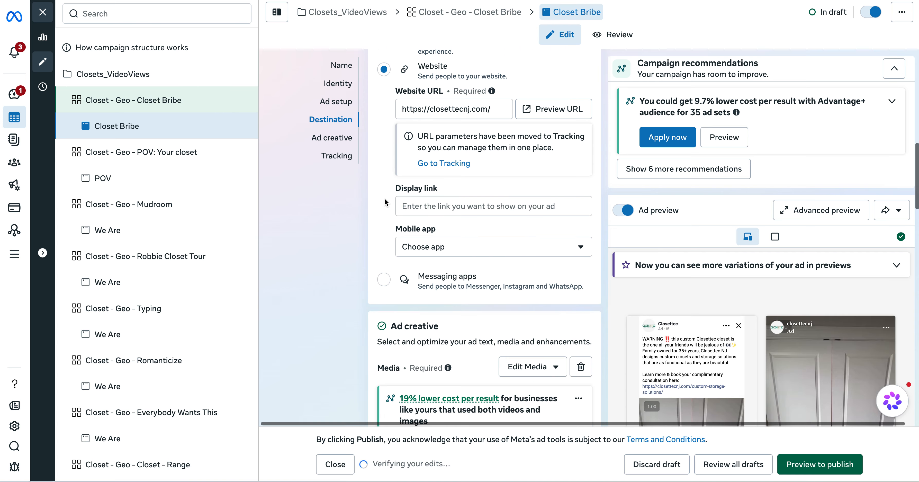
scroll(384, 198, down, 6)
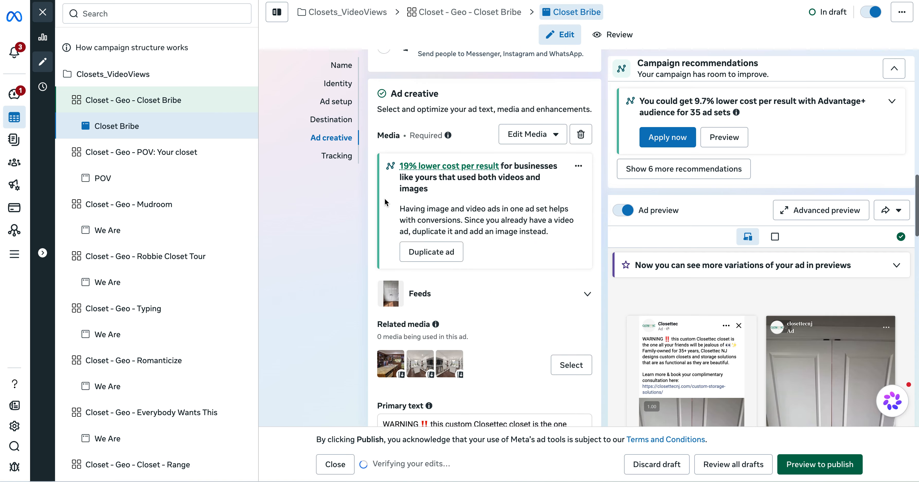
scroll(561, 208, down, 1)
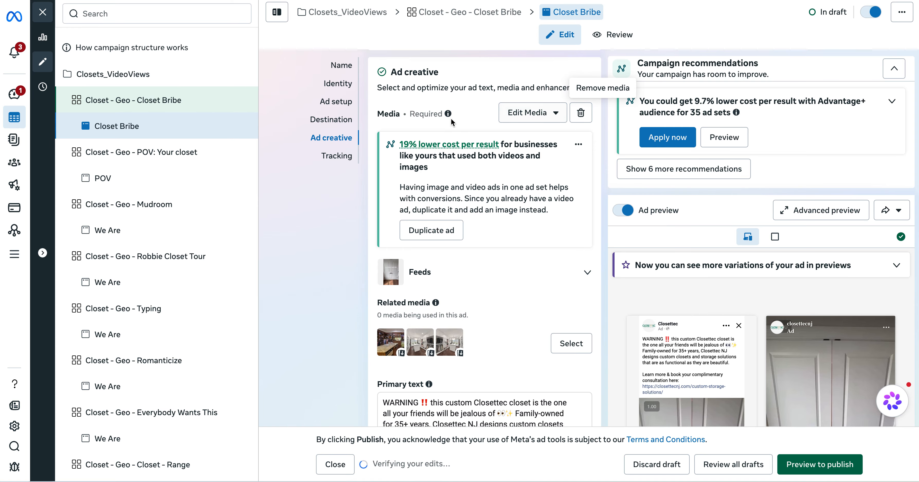
click(581, 113)
click(417, 129)
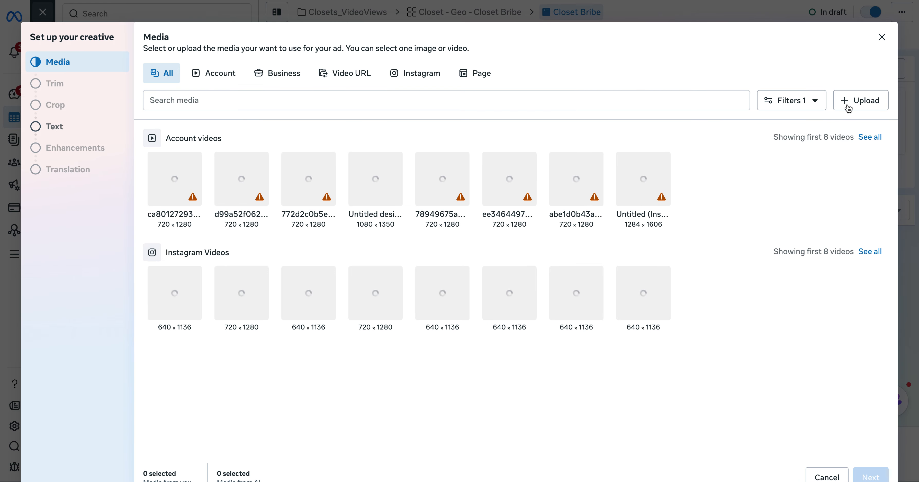
Step: Upload the closet video 4209f5fba627424e8d9883a565afc485.mov from the computer as the ad's media
click(848, 104)
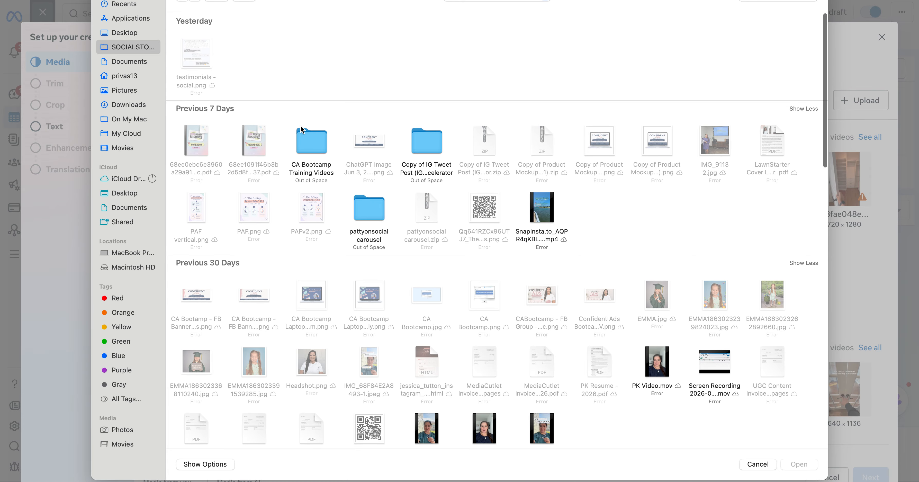
click(483, 2)
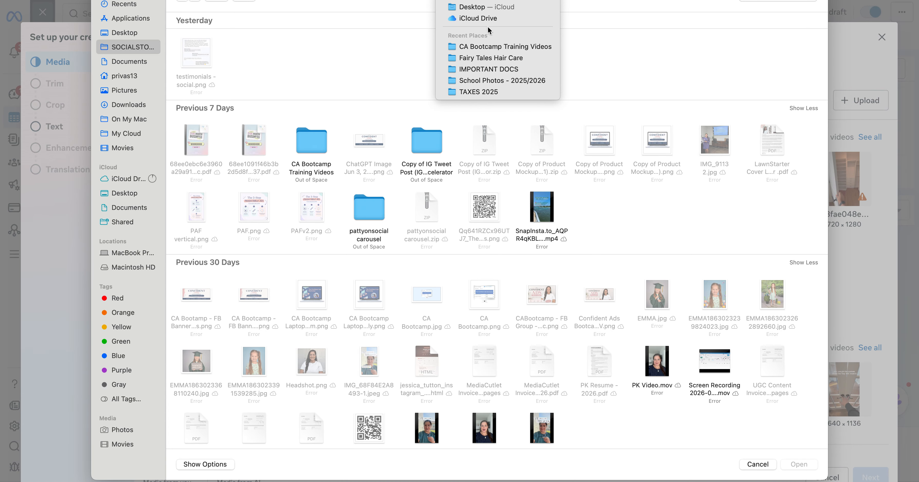
click(269, 61)
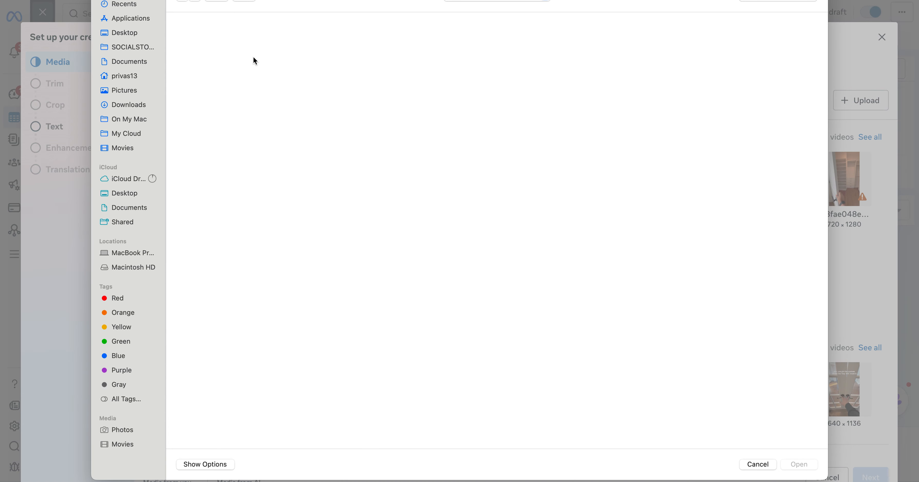
click(206, 81)
key(Return)
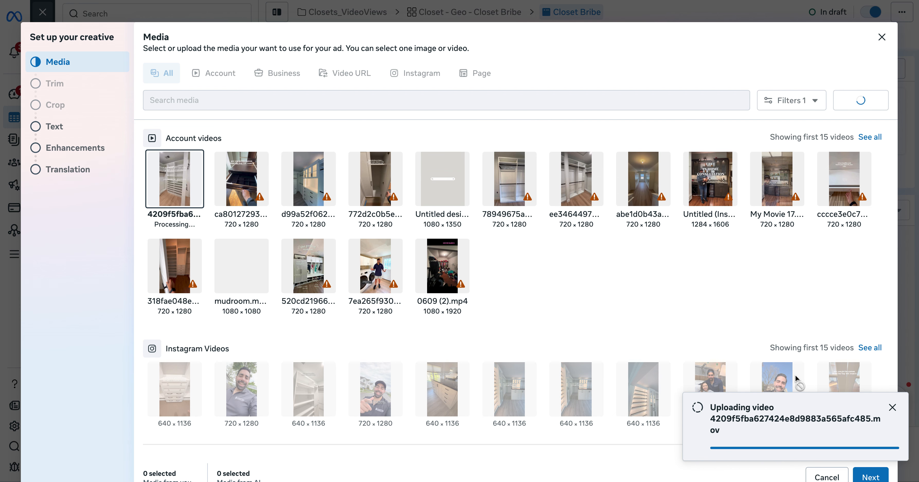
Step: Continue with the uploaded video to the translation settings, keeping the existing ad text and leaving the Advantage+ creative enhancements off
click(872, 477)
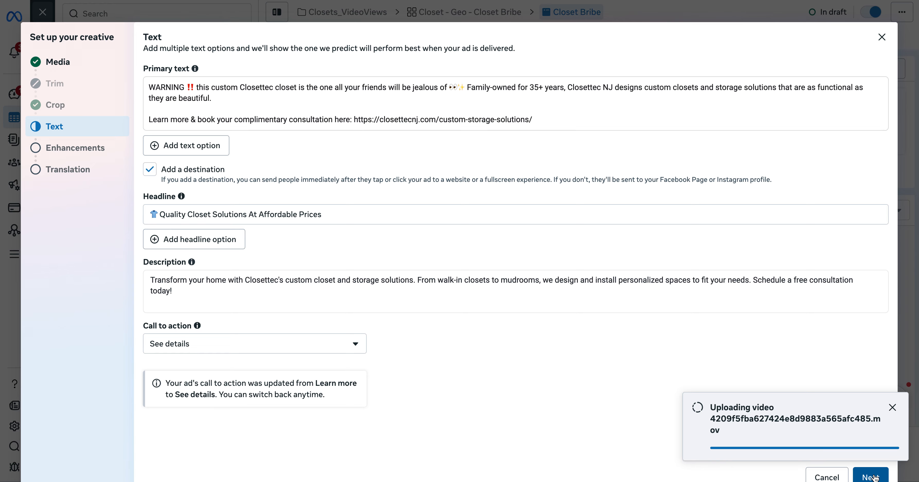
click(872, 477)
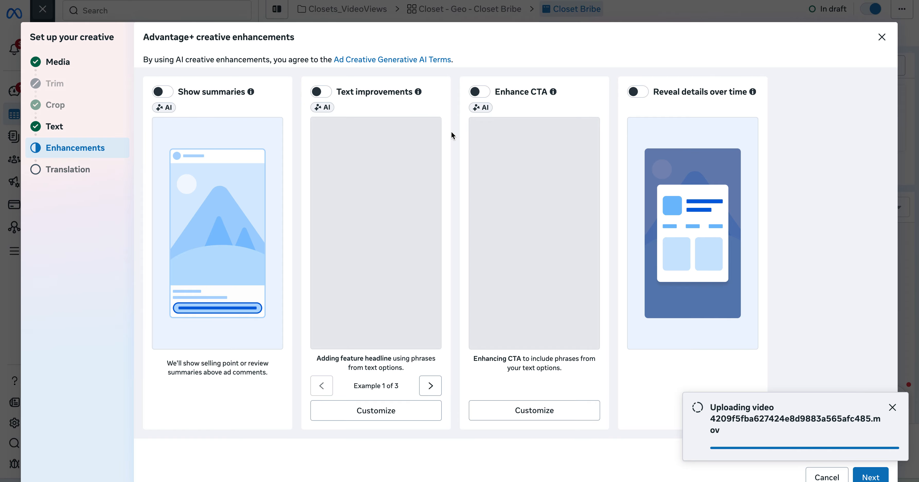
click(868, 476)
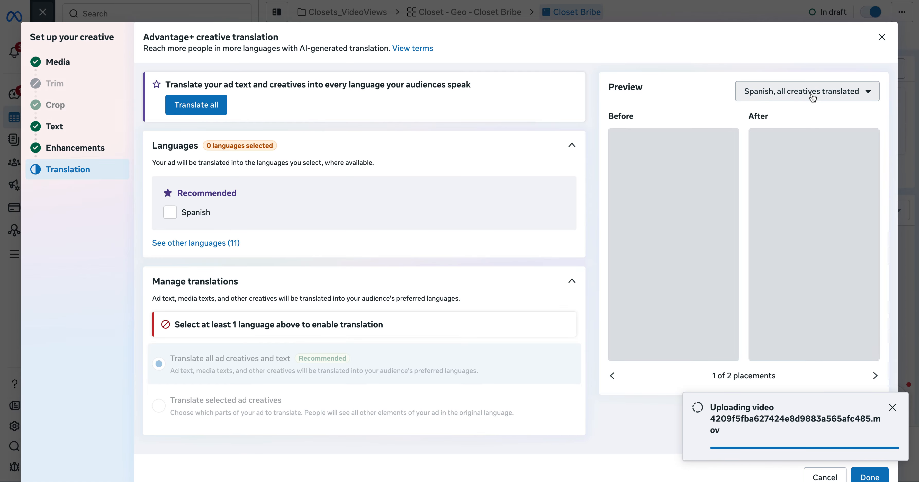
Step: Deselect Ad text in the translation preview options, look through the other languages and finish the creative setup with no language selected
click(803, 97)
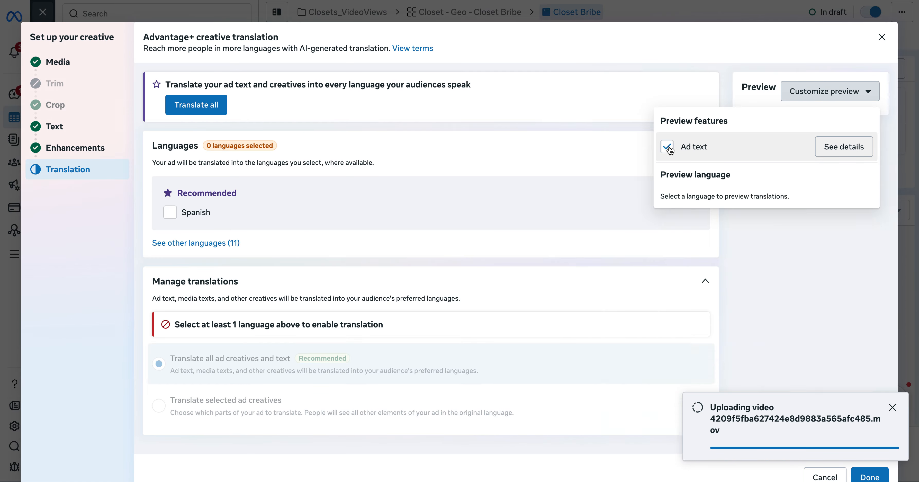
click(726, 93)
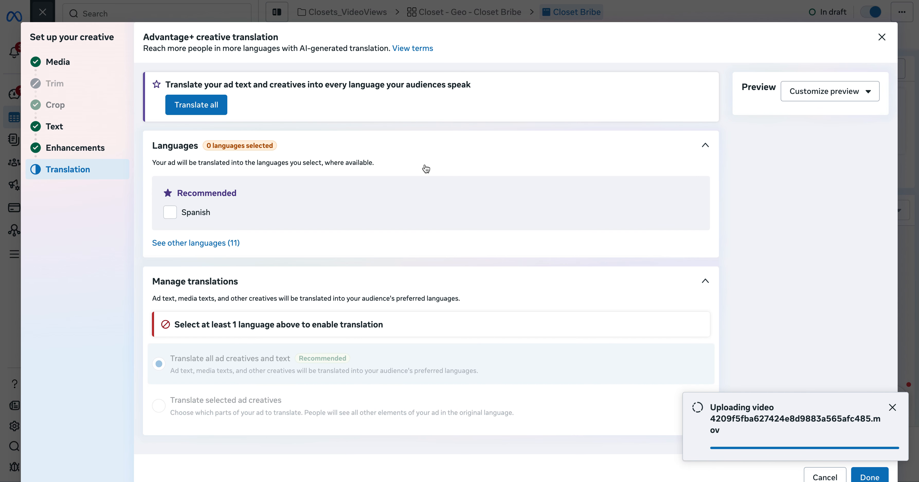
click(799, 96)
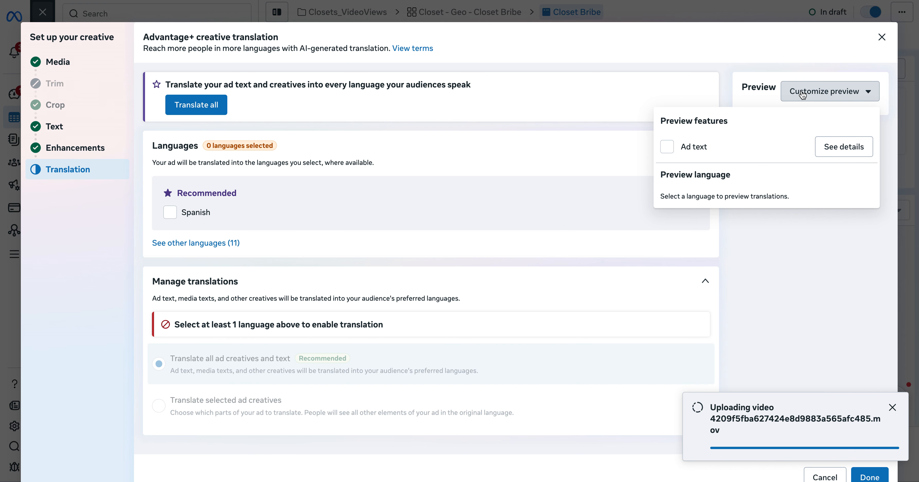
click(799, 96)
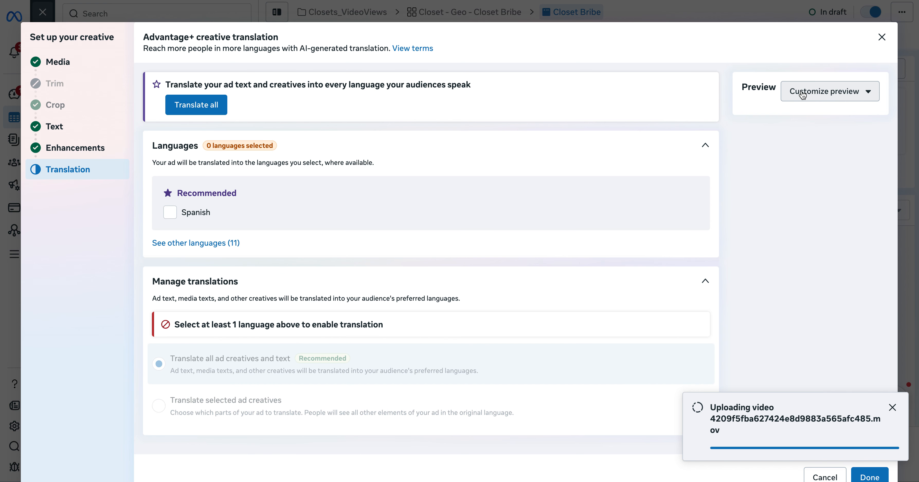
click(228, 244)
scroll(385, 259, down, 3)
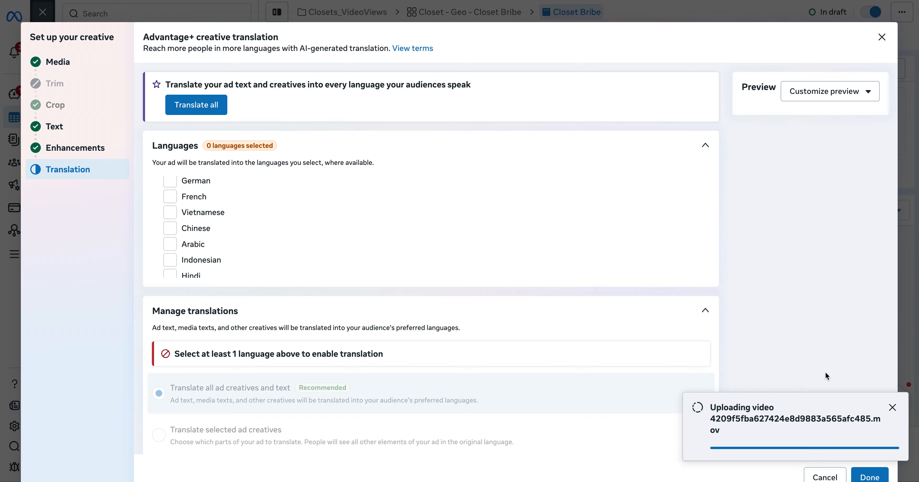
click(868, 477)
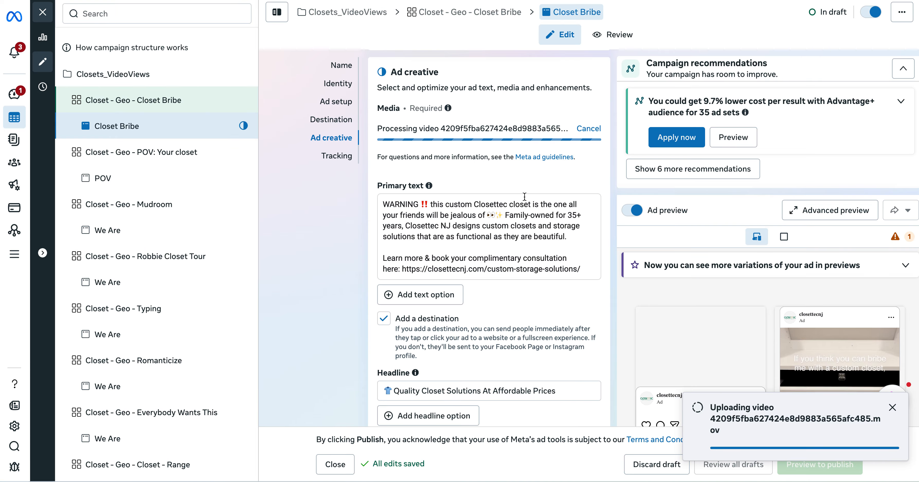
Step: Examine the new video in the ad preview, dismiss the upload notification and read through the primary text
scroll(562, 206, down, 1)
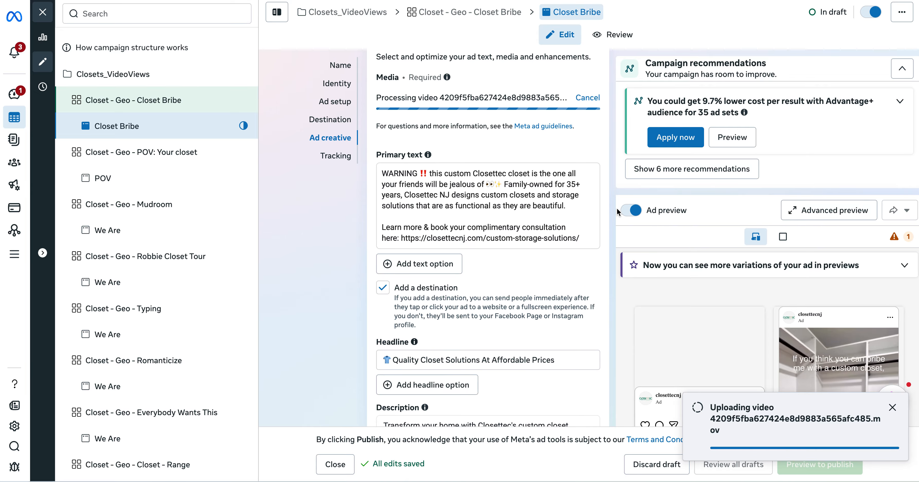
scroll(616, 208, down, 2)
scroll(617, 208, down, 3)
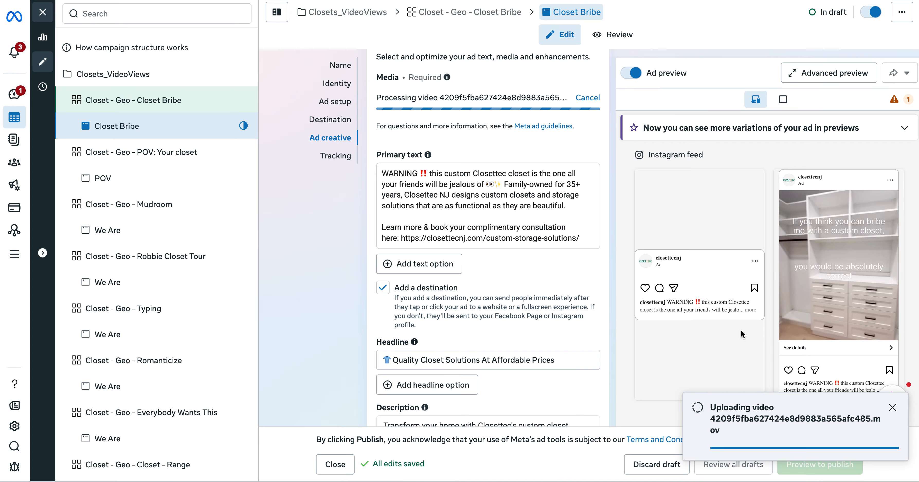
click(892, 408)
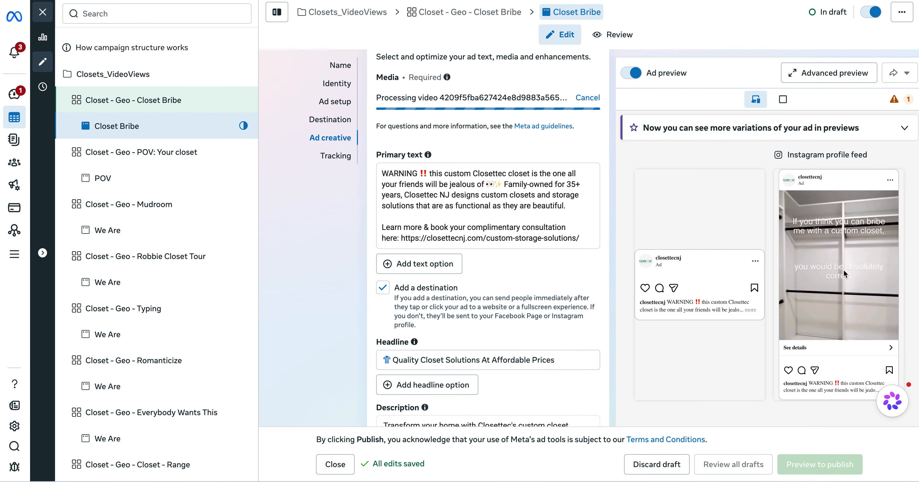
click(394, 174)
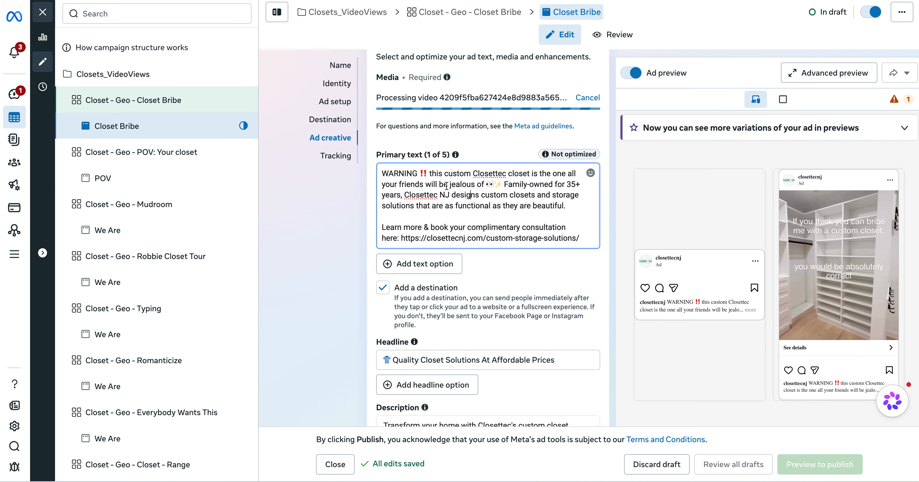
drag(394, 173, 567, 206)
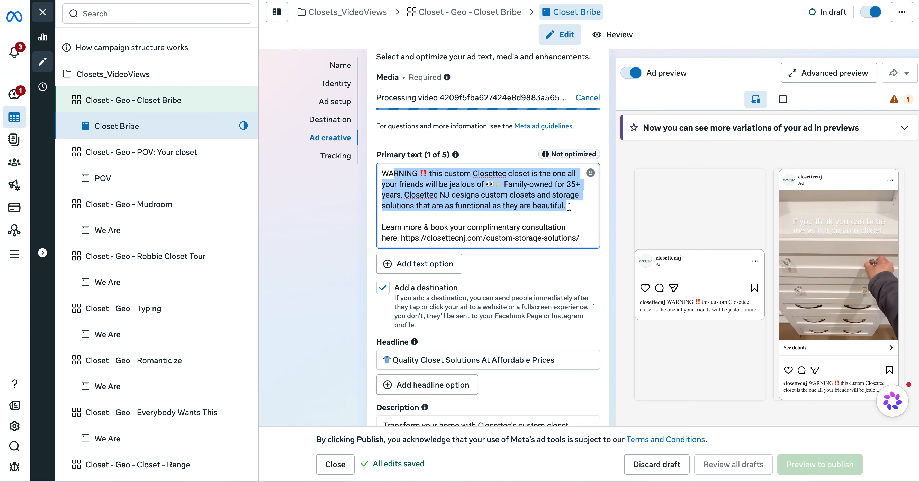
click(569, 206)
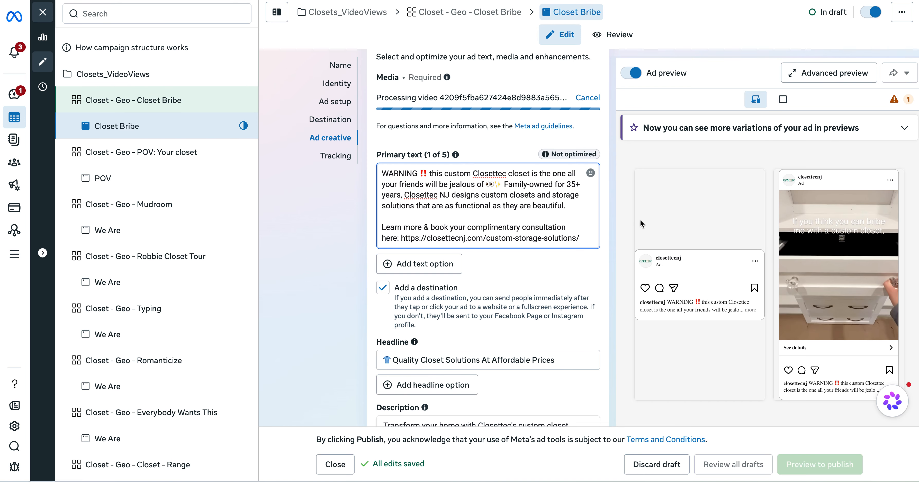
Step: Examine the ad's headline, description and call to action, and check how they fit the Instagram and Facebook feed previews
scroll(498, 201, down, 2)
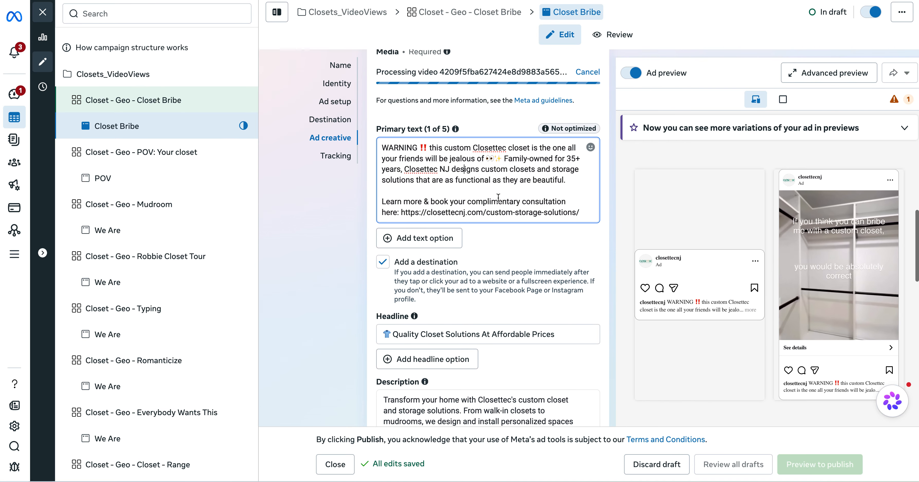
scroll(497, 197, down, 2)
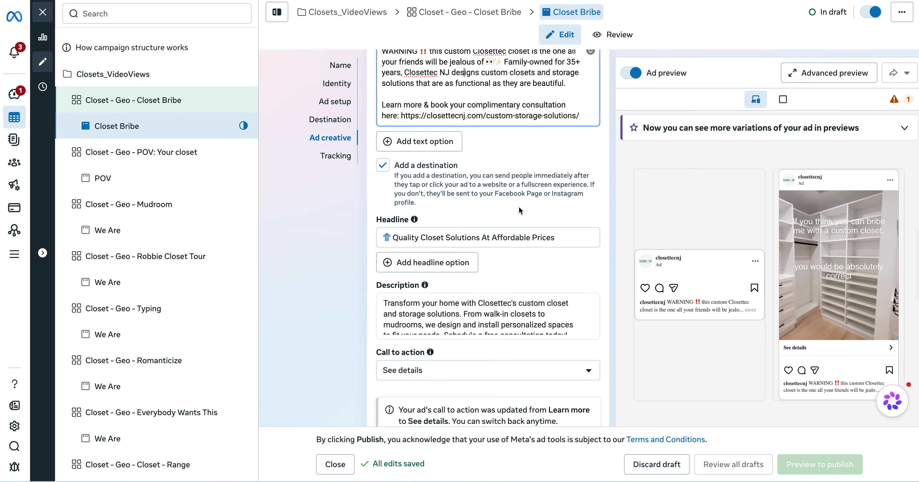
double_click(505, 238)
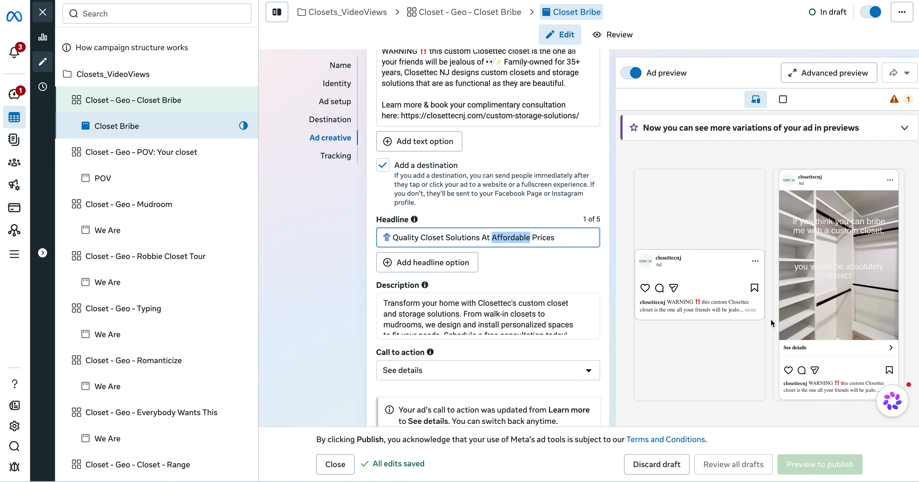
scroll(818, 334, down, 1)
scroll(818, 334, down, 2)
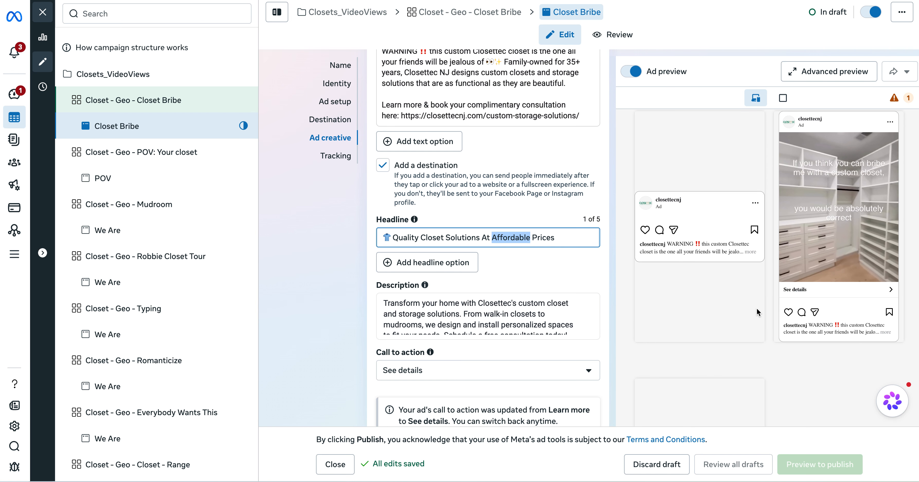
scroll(756, 307, down, 3)
scroll(664, 283, up, 3)
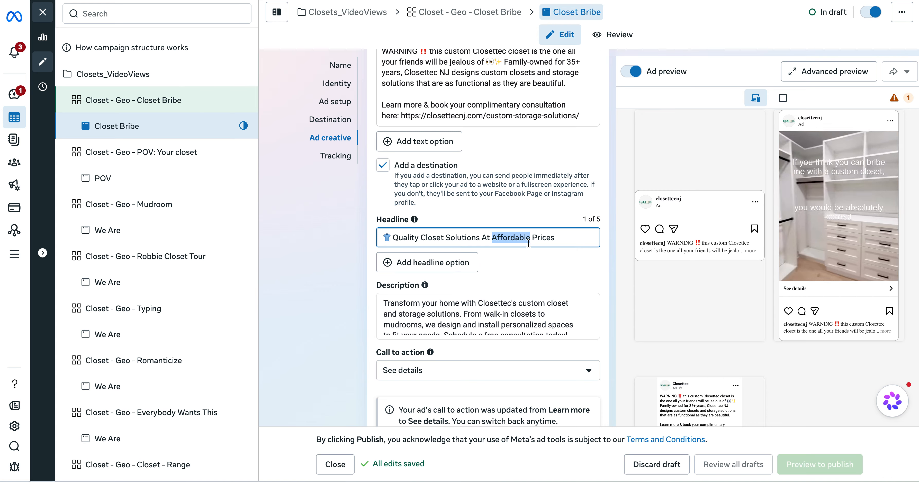
scroll(671, 290, down, 5)
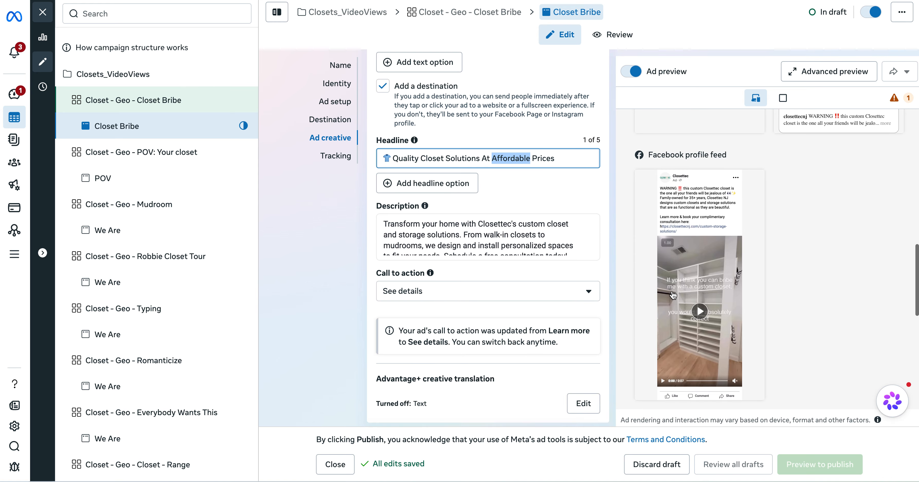
Step: Check the ad's headline, description and call to action, and look through the remaining settings down to the tracking section
scroll(671, 290, up, 3)
scroll(415, 233, up, 3)
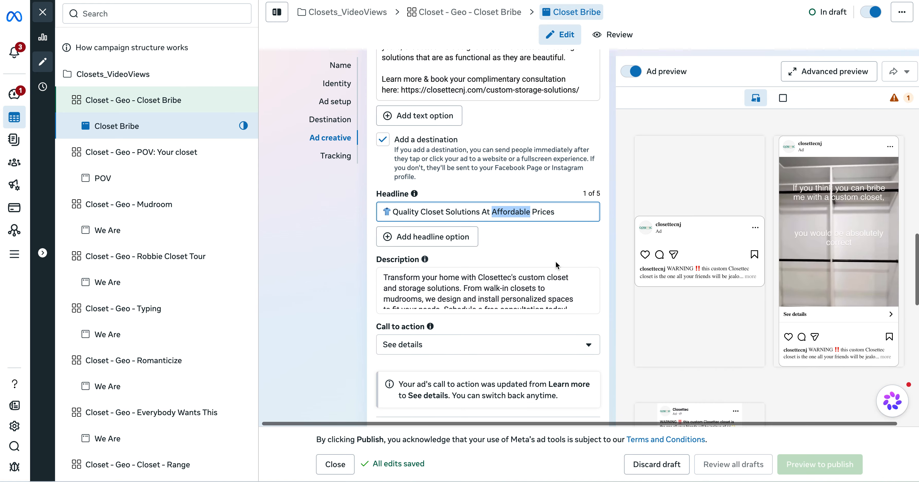
click(433, 245)
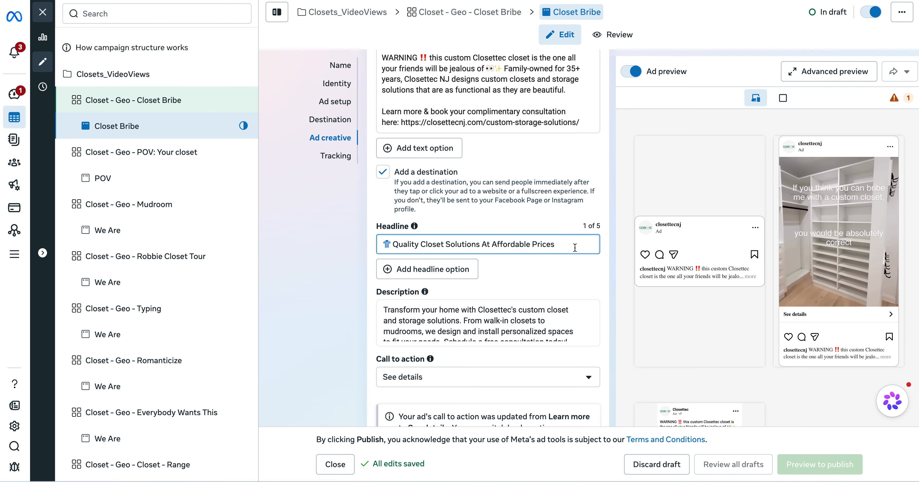
scroll(608, 249, down, 1)
scroll(607, 250, down, 5)
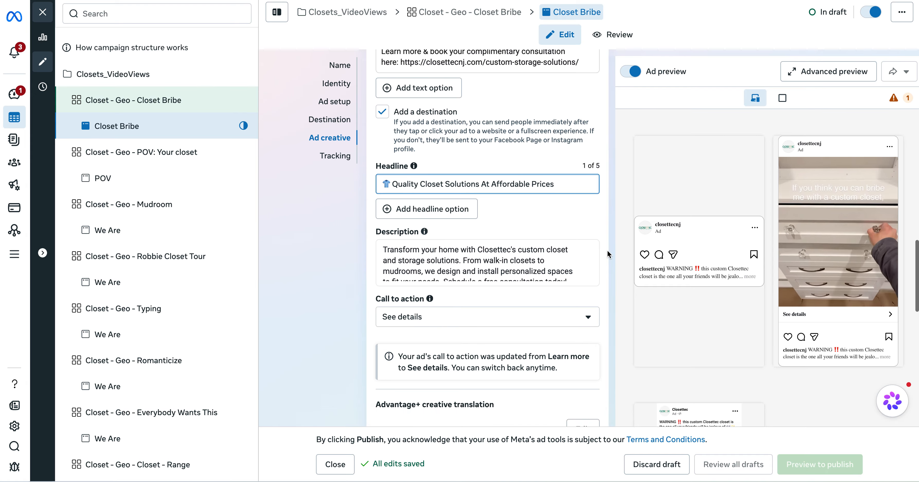
scroll(608, 250, down, 6)
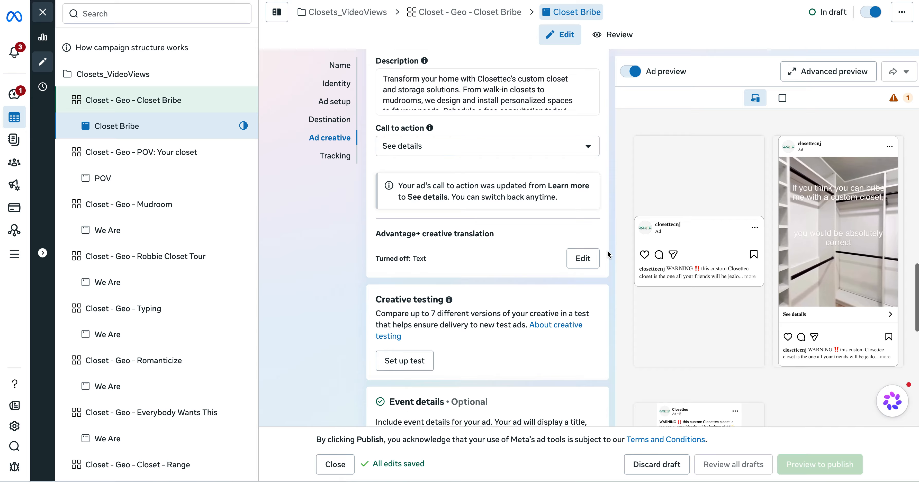
scroll(607, 250, down, 6)
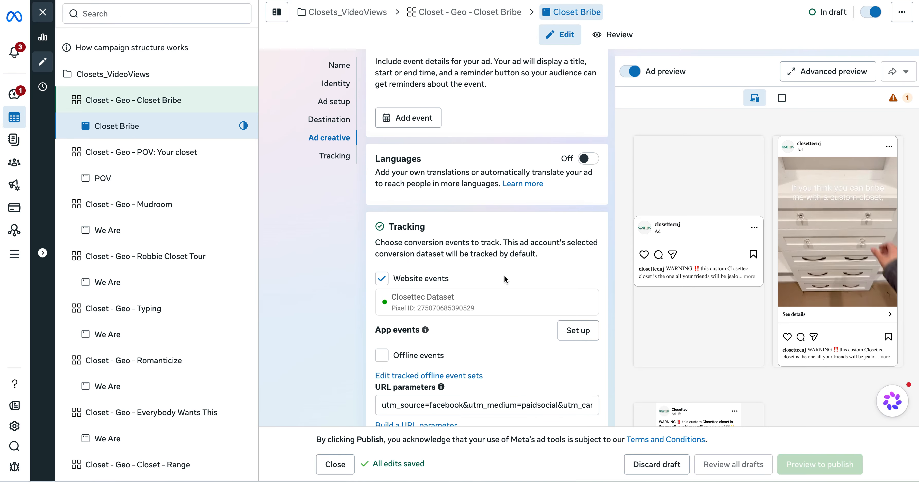
scroll(503, 275, down, 3)
scroll(504, 275, up, 6)
scroll(504, 275, up, 18)
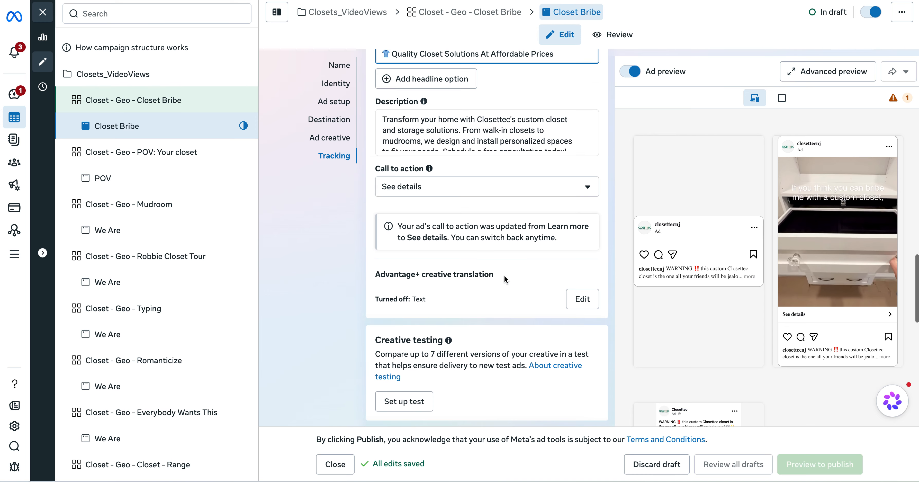
scroll(504, 275, down, 1)
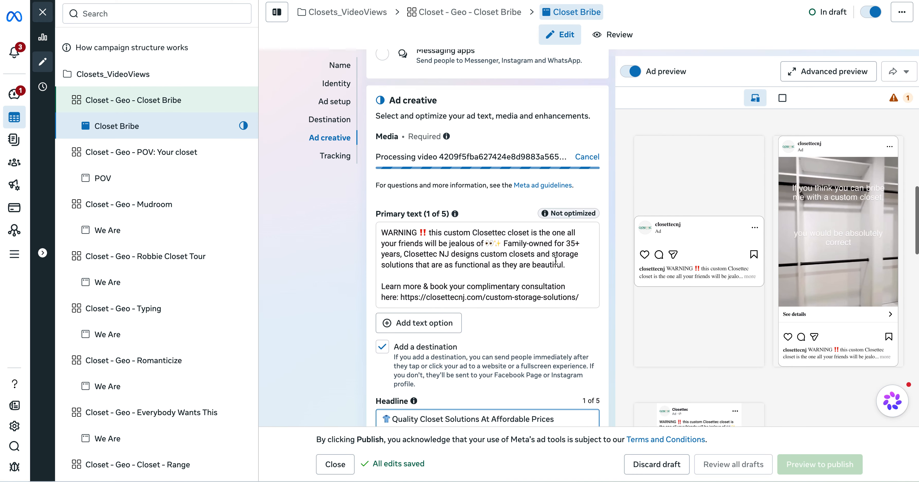
Step: Check the link in the primary text and copy the website URL from the ad's destination settings
click(466, 297)
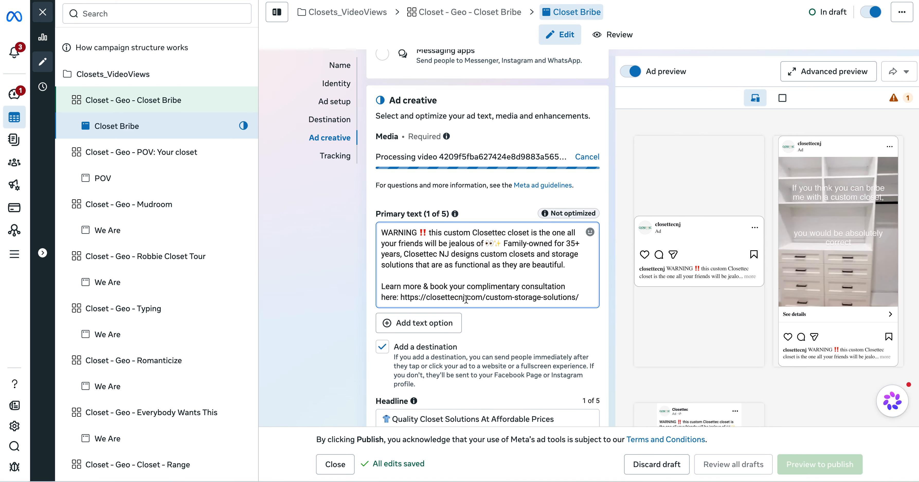
scroll(466, 298, up, 9)
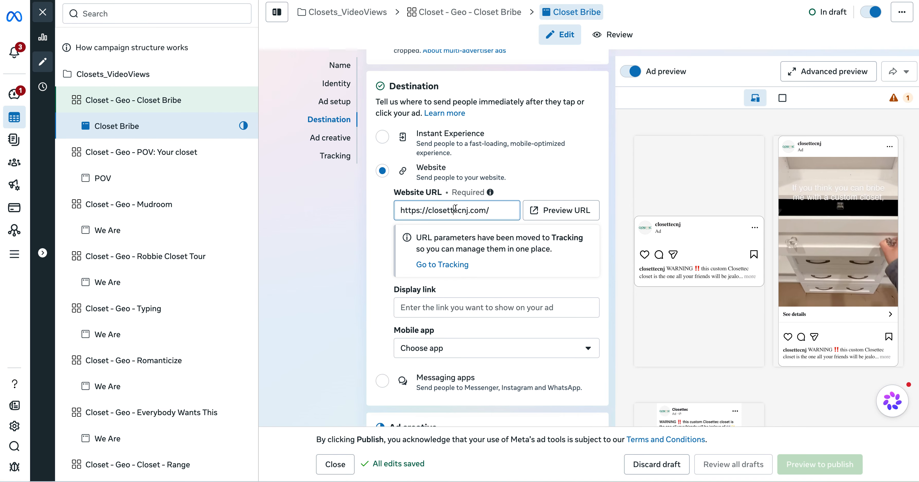
triple_click(454, 209)
key(ctrl+c)
click(613, 223)
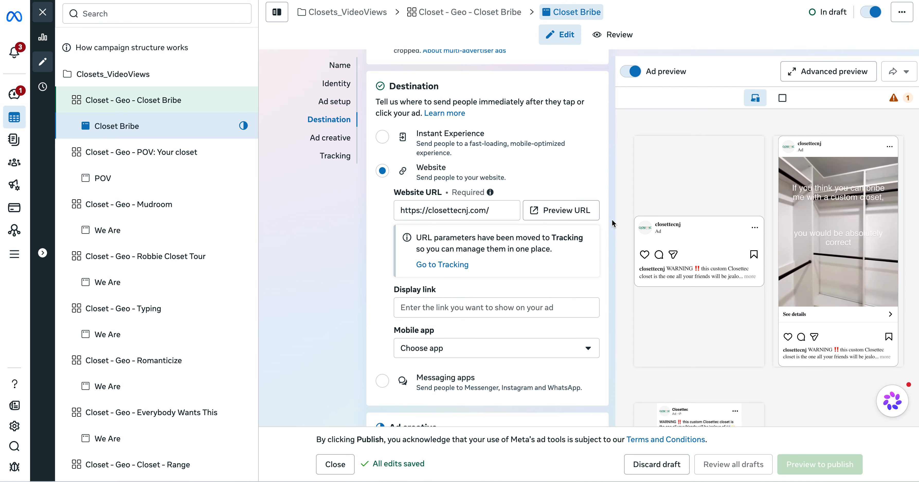
scroll(566, 245, down, 10)
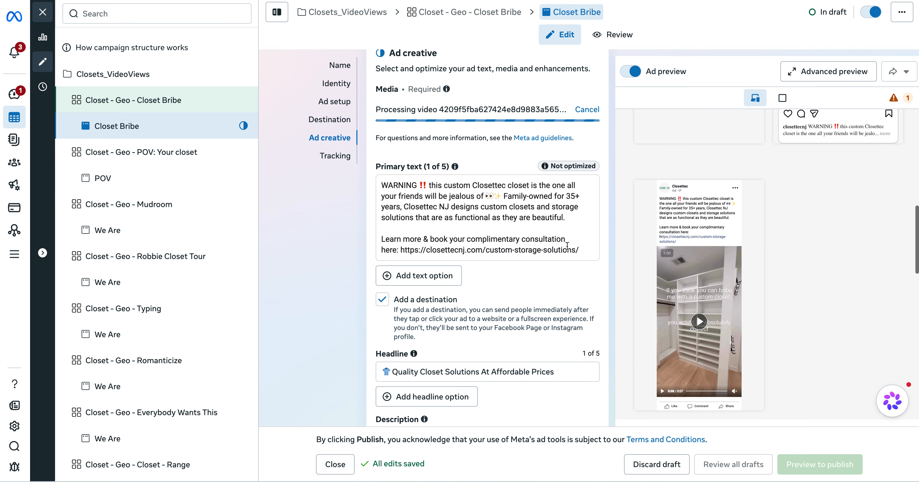
scroll(566, 245, down, 8)
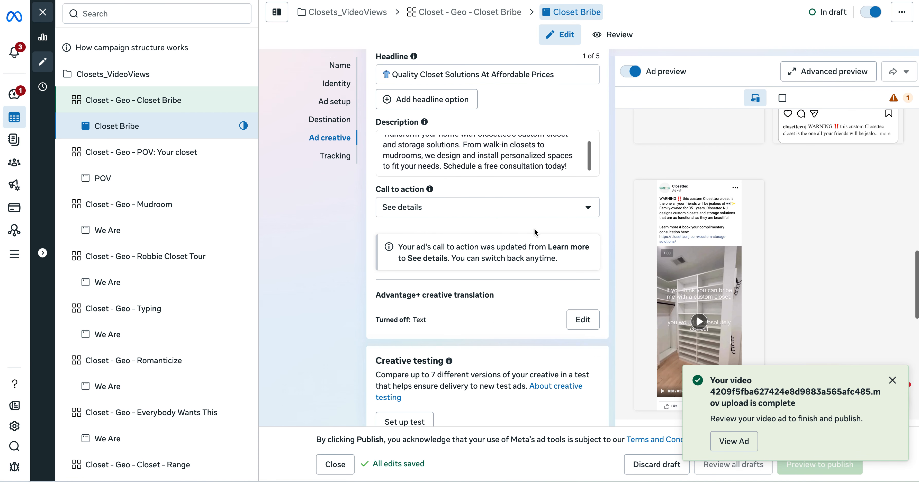
click(892, 382)
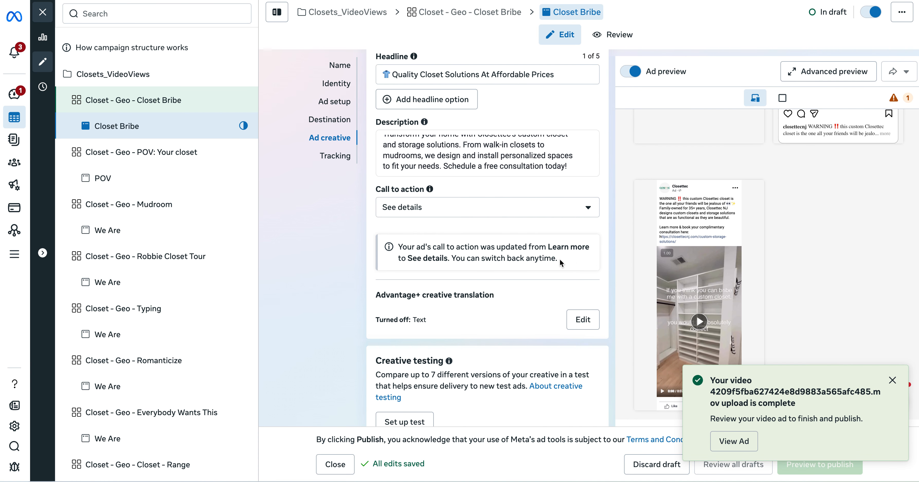
scroll(510, 250, up, 6)
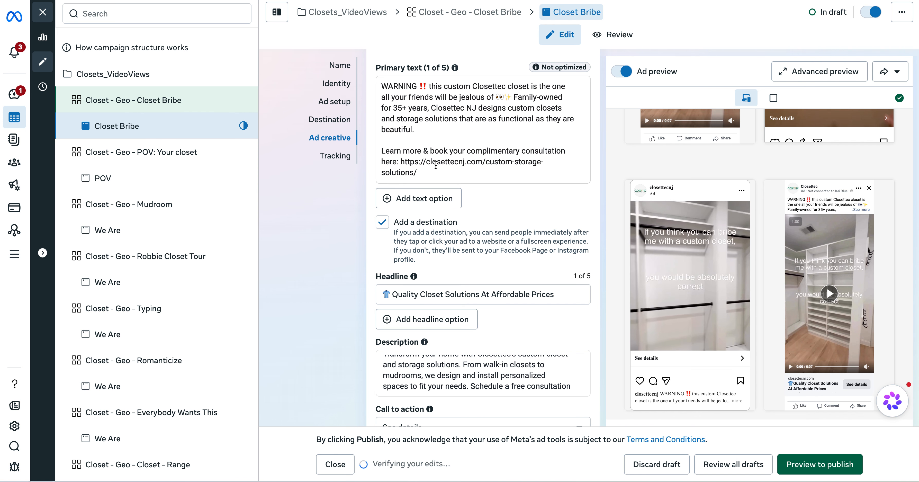
drag(417, 173, 401, 163)
click(519, 183)
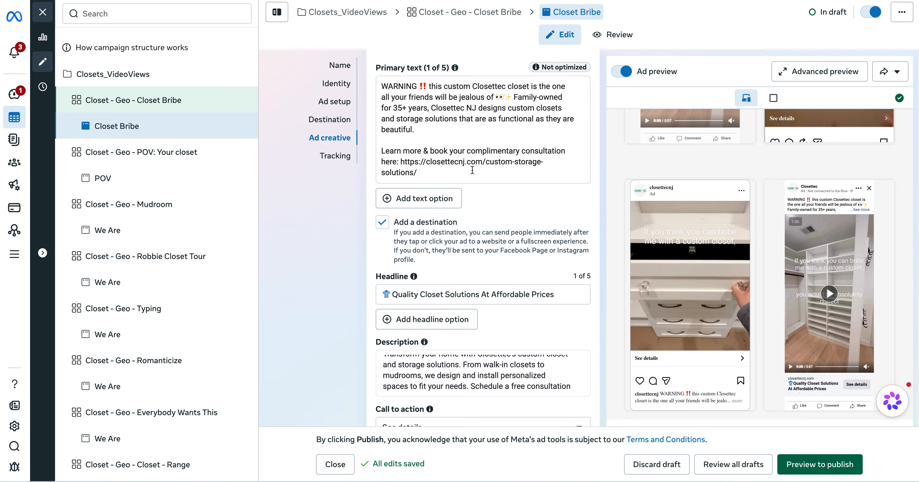
drag(417, 172, 401, 165)
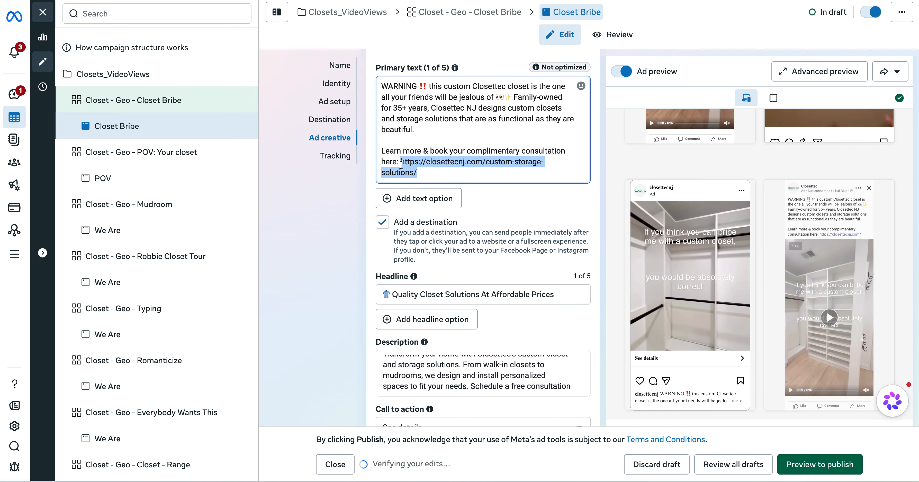
key(ctrl+v)
click(540, 177)
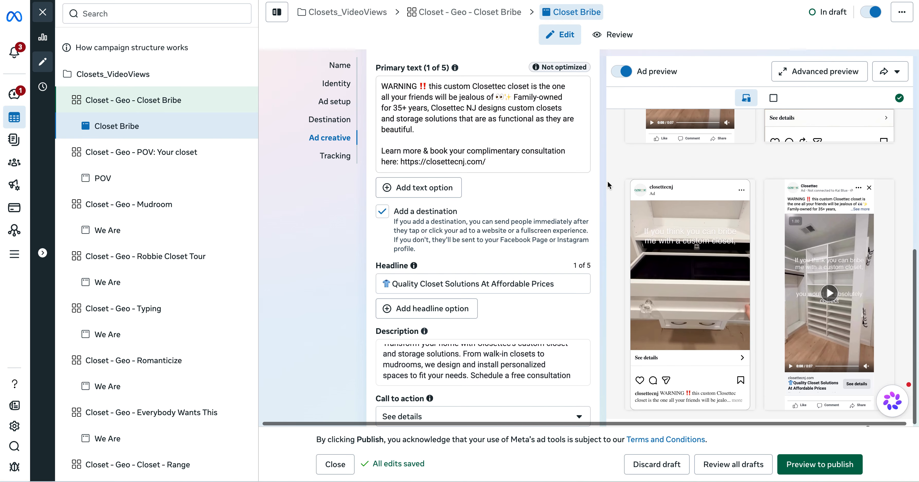
Step: Examine which Advantage+ creative and essential enhancements are turned on or off for the ad, including relevant comments
scroll(608, 185, down, 1)
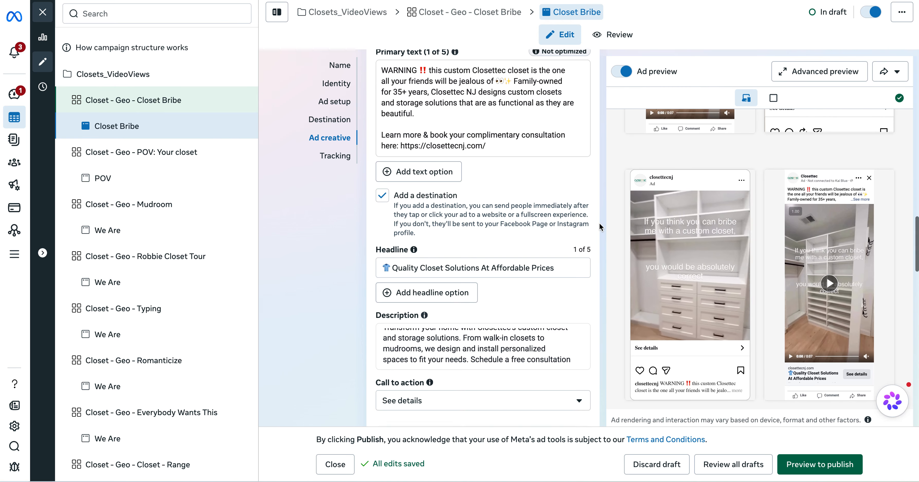
scroll(599, 224, down, 8)
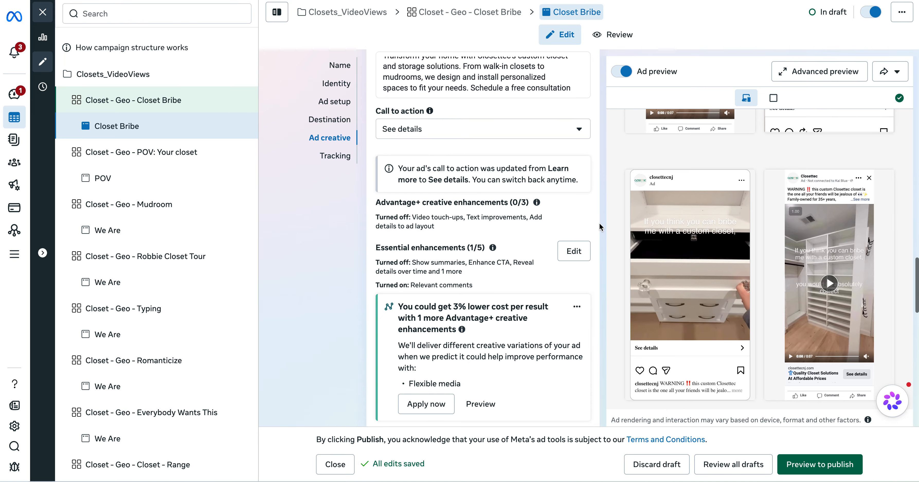
scroll(599, 225, down, 1)
scroll(599, 224, down, 17)
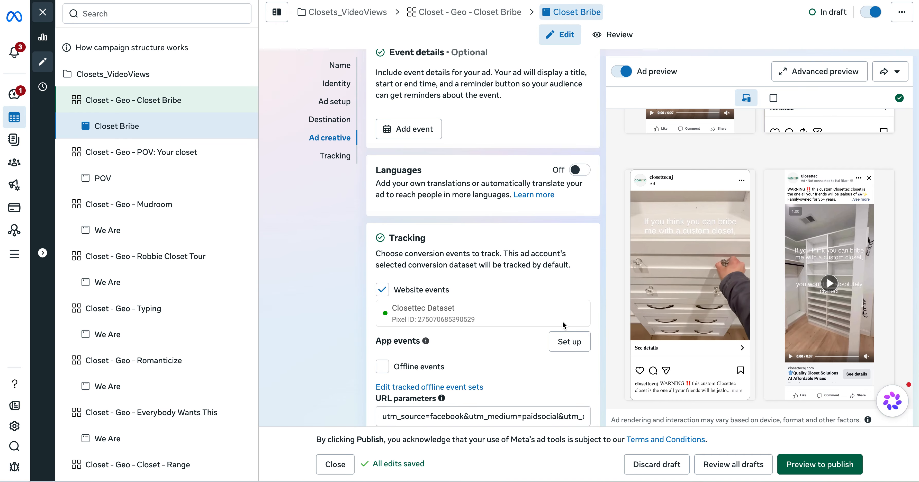
scroll(389, 319, up, 20)
scroll(563, 326, down, 3)
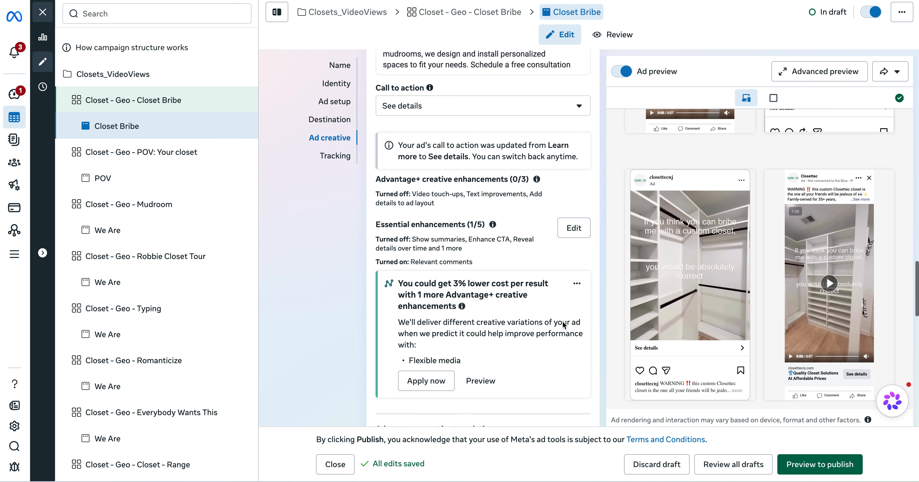
drag(411, 214, 464, 215)
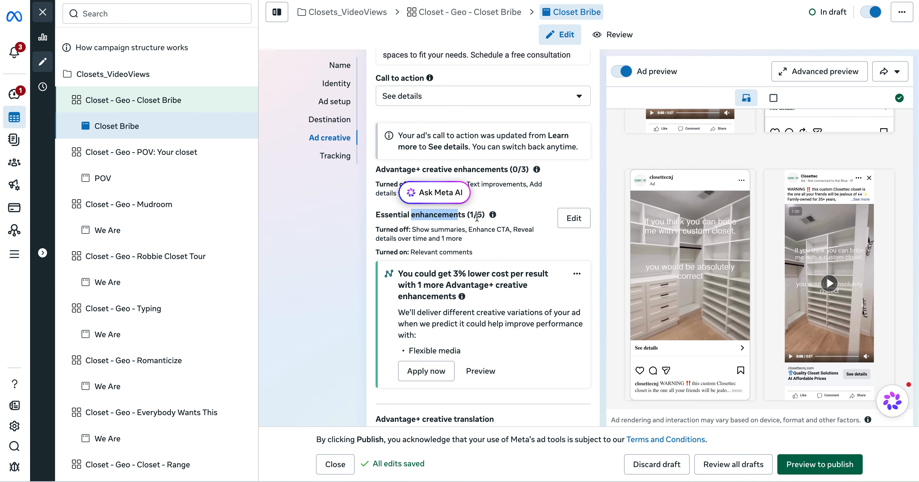
click(537, 225)
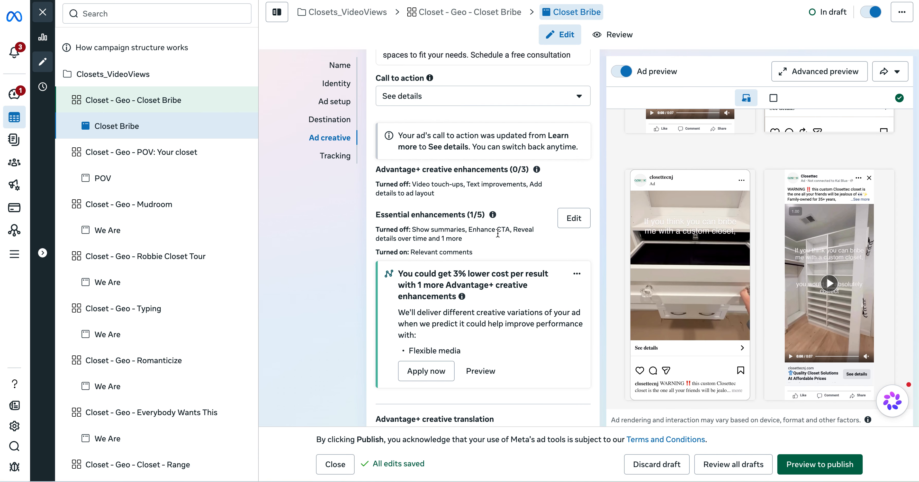
scroll(499, 221, down, 2)
drag(406, 197, 473, 196)
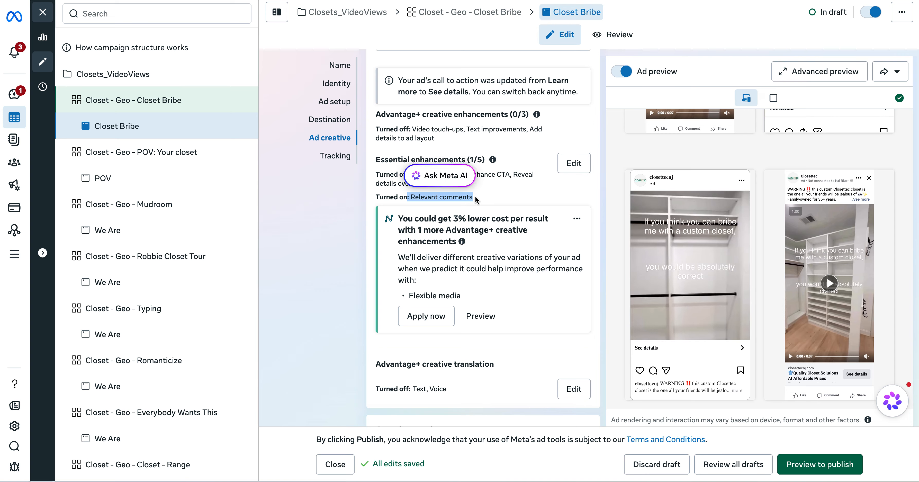
click(475, 197)
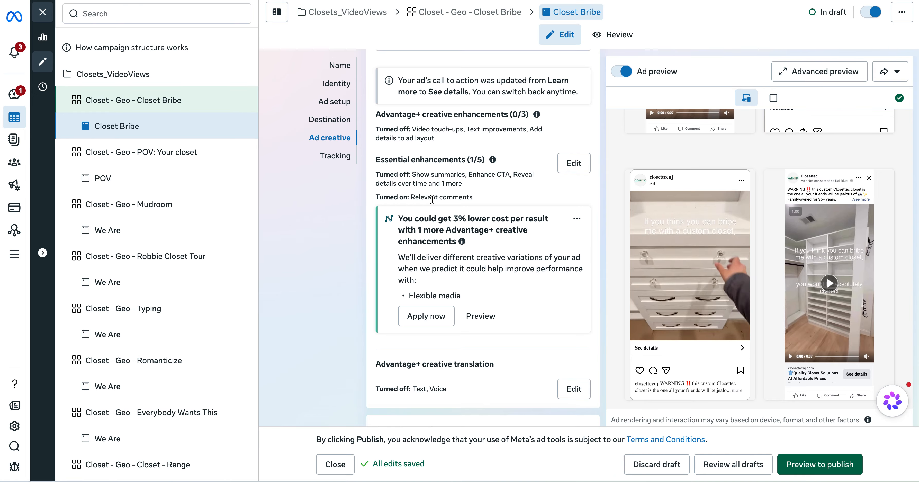
Step: Open the URL parameter builder in the ad's tracking settings
scroll(431, 200, down, 4)
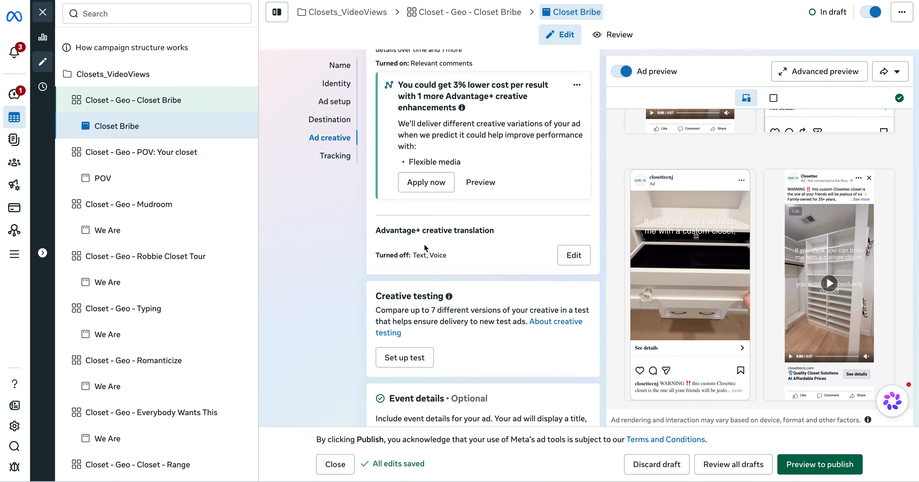
scroll(439, 254, down, 7)
scroll(438, 251, down, 5)
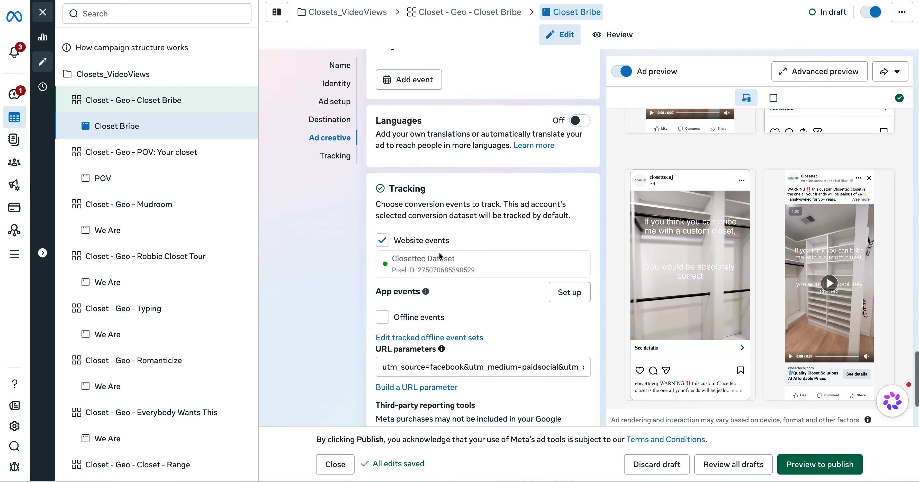
scroll(438, 251, down, 2)
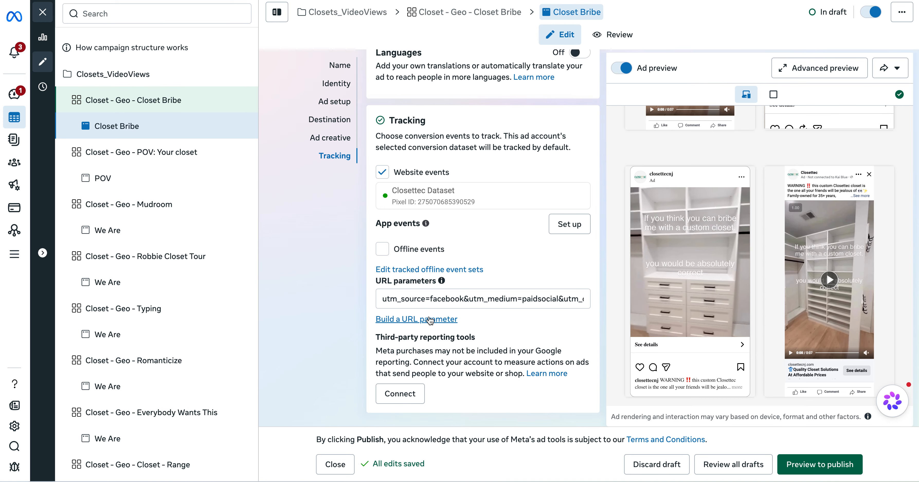
click(430, 319)
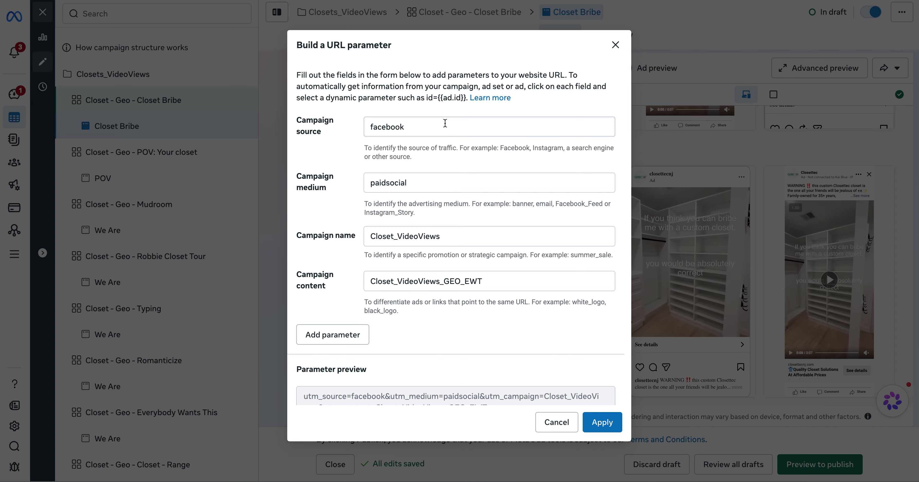
Step: Review the campaign source, campaign medium and campaign name values in the URL parameter builder
drag(327, 44, 399, 49)
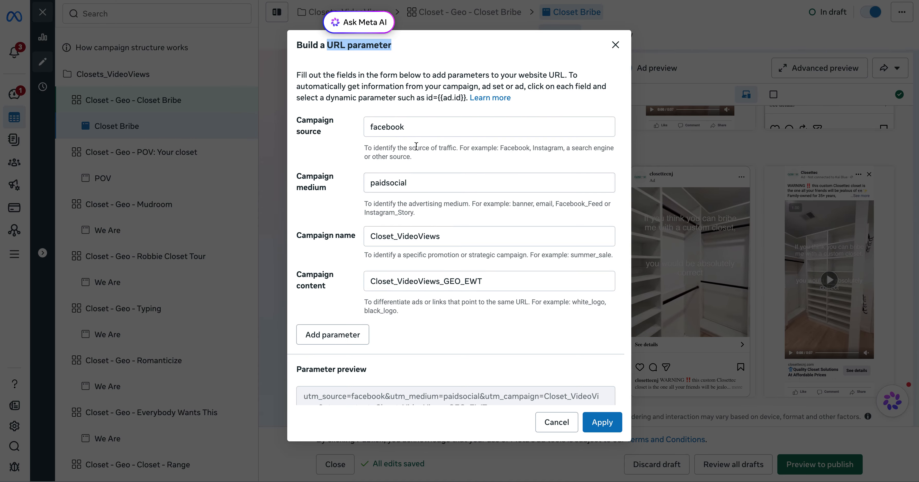
click(418, 129)
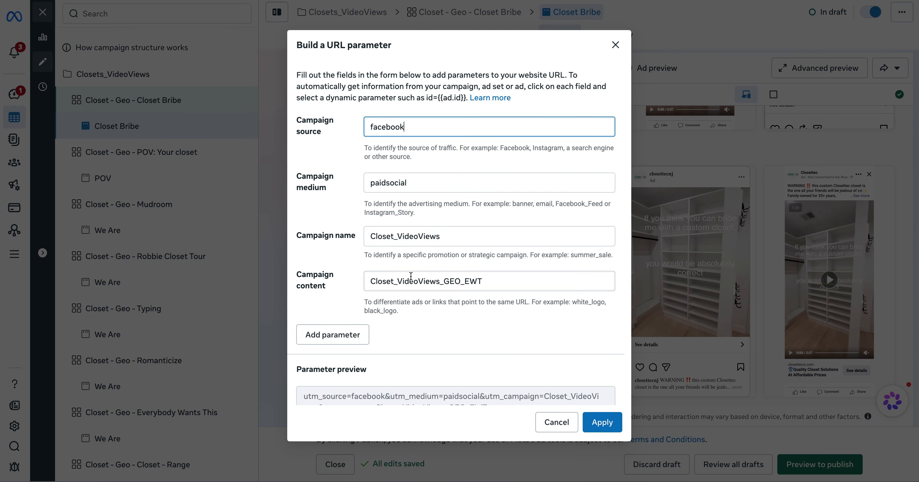
double_click(391, 126)
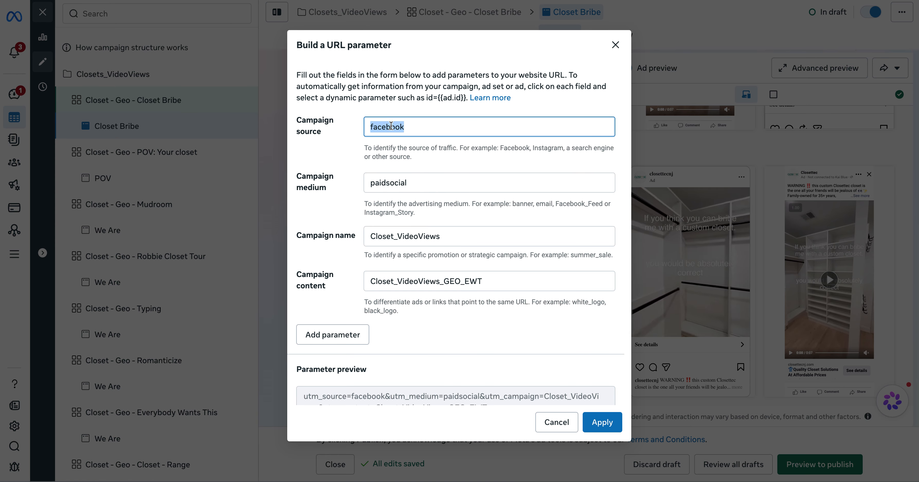
click(424, 131)
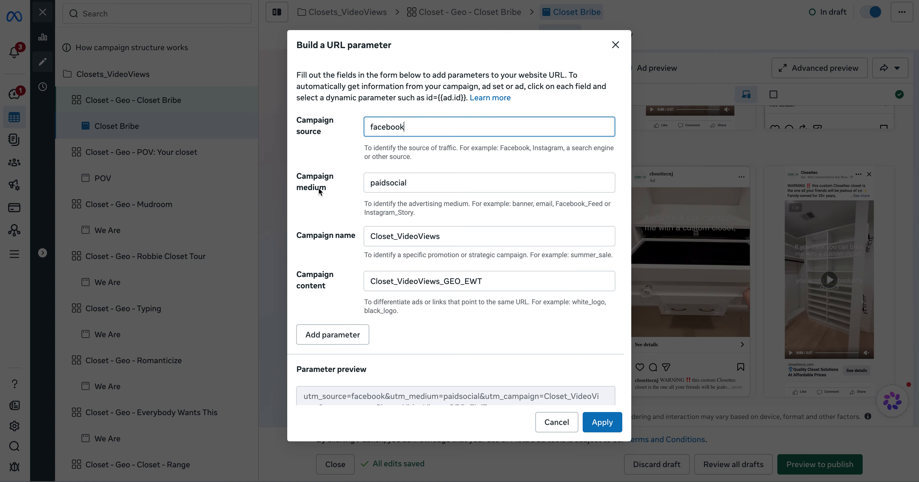
click(421, 185)
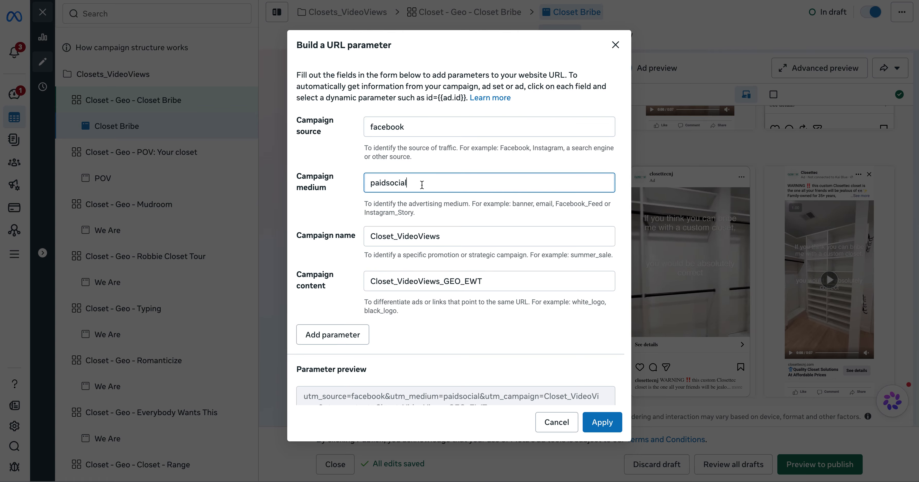
click(415, 123)
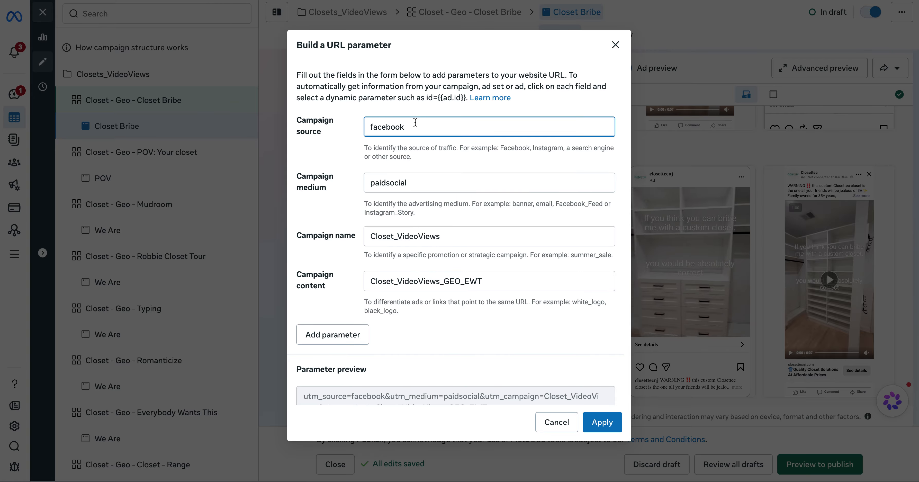
click(409, 182)
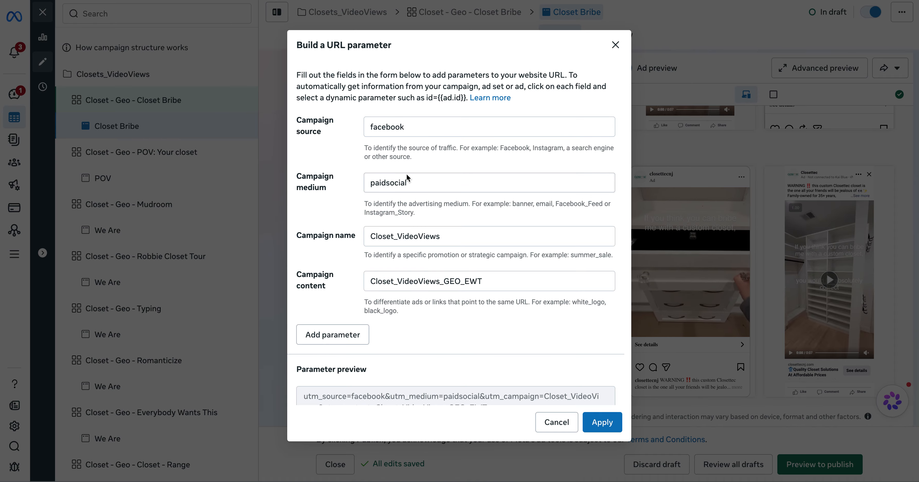
click(437, 247)
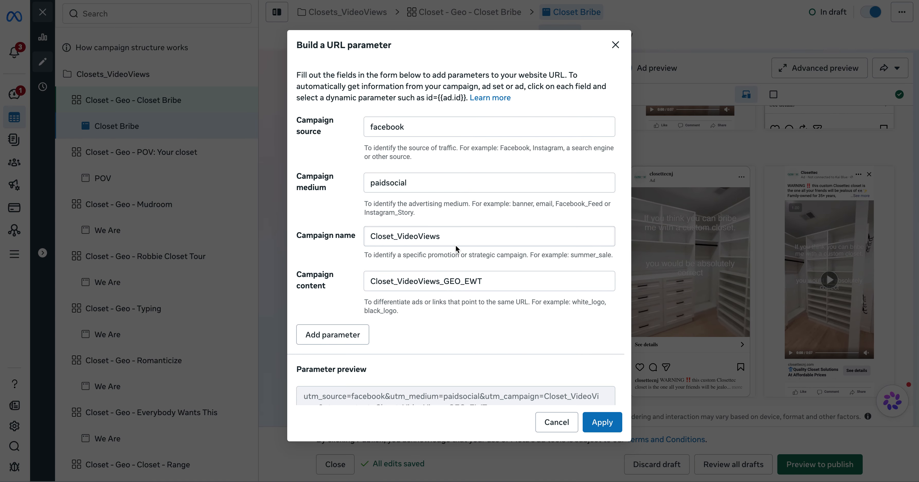
Step: Set the campaign content parameter to Closet_VideoViews_GEO_ClosetBribe and apply the URL parameters to the ad
click(446, 280)
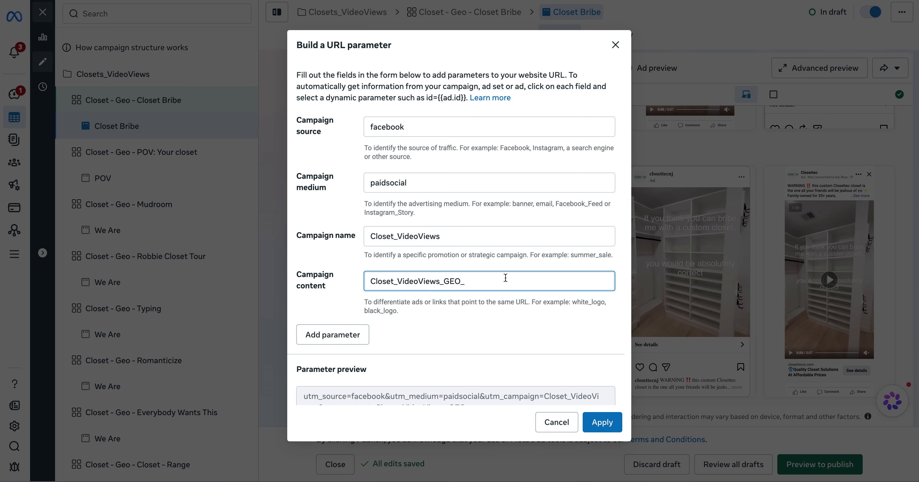
text(Closet)
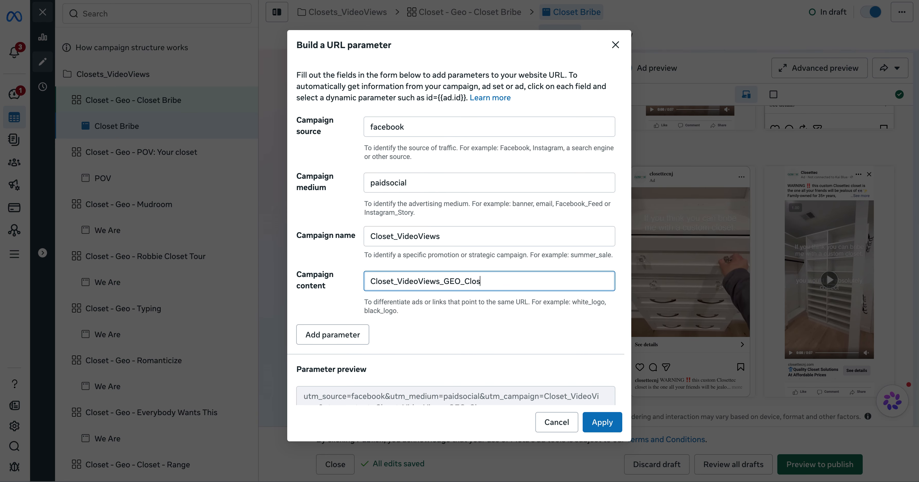
text(Bribe)
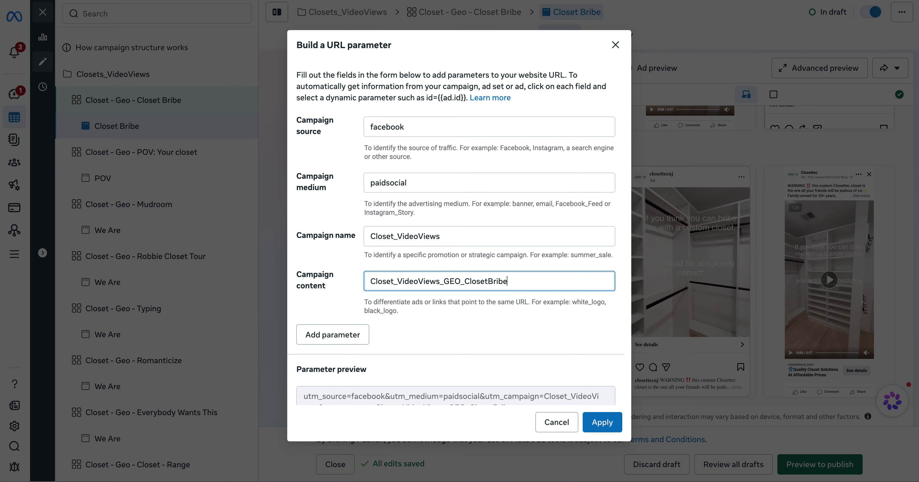
click(507, 299)
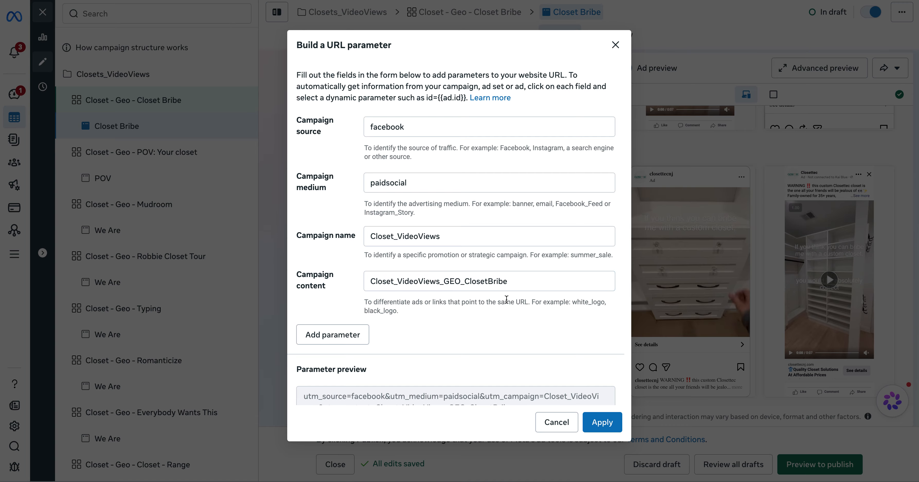
click(602, 422)
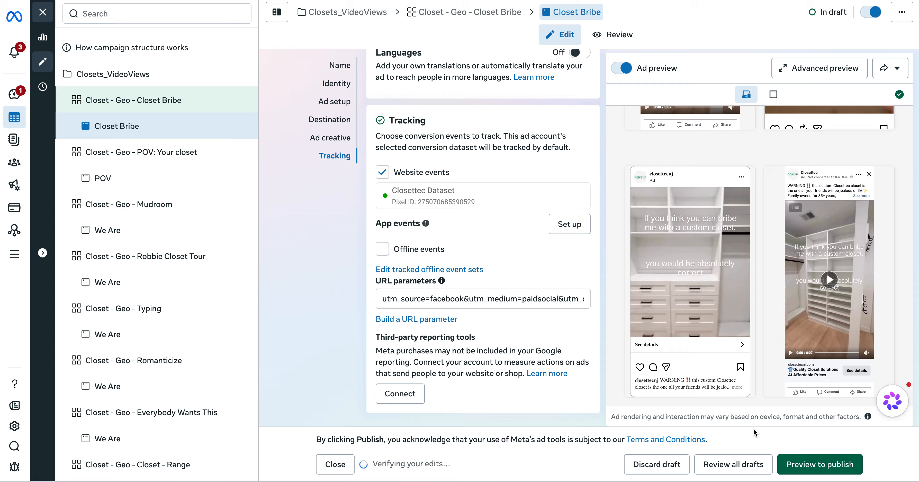
Step: Preview and publish the Closet Bribe ad set with its ad, and dismiss the publishing notification
click(781, 465)
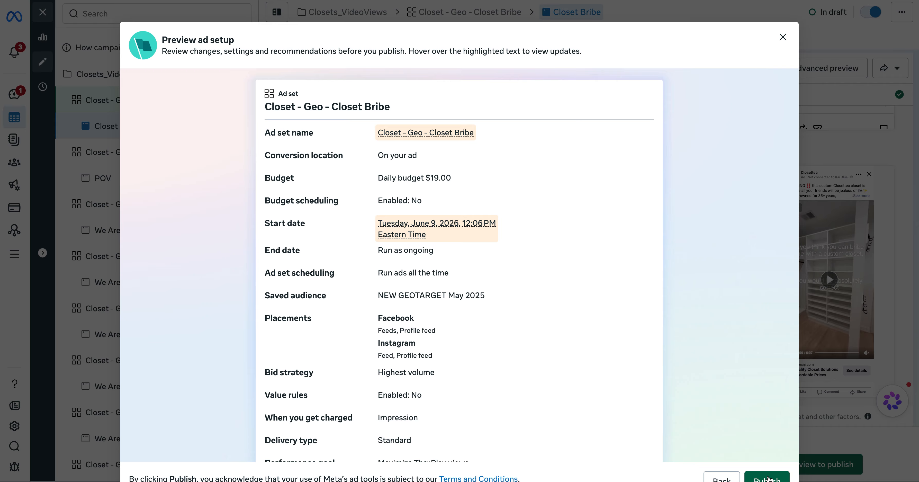
click(767, 478)
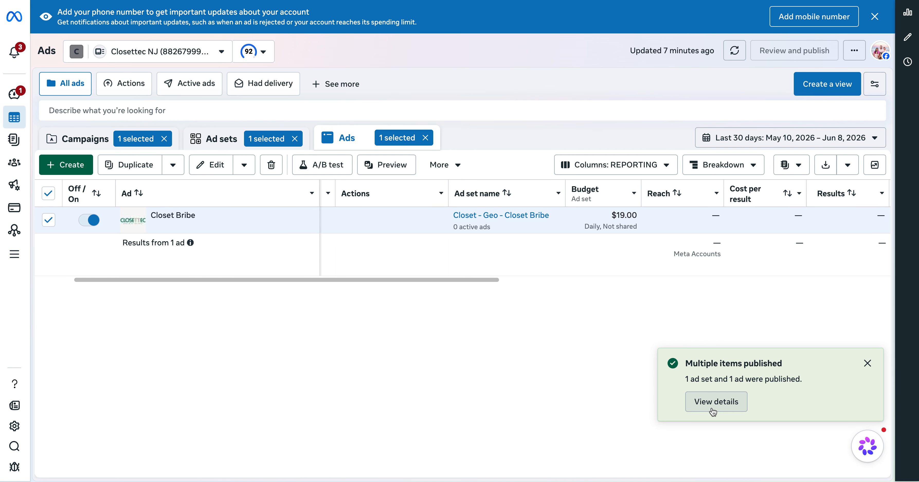
click(867, 363)
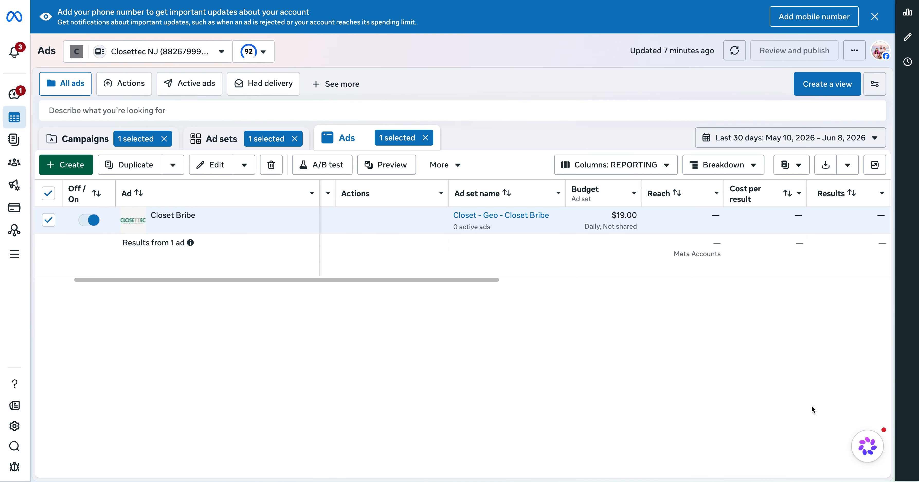
Step: Examine the ad sets in the Closets_VideoViews campaign, comparing delivery, budget, reach, cost per ThruPlay and click-through rate
click(227, 147)
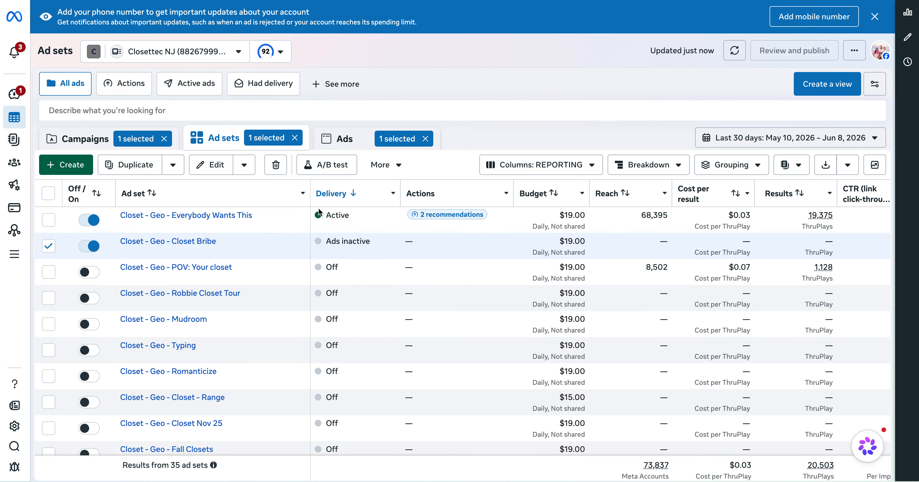
click(126, 143)
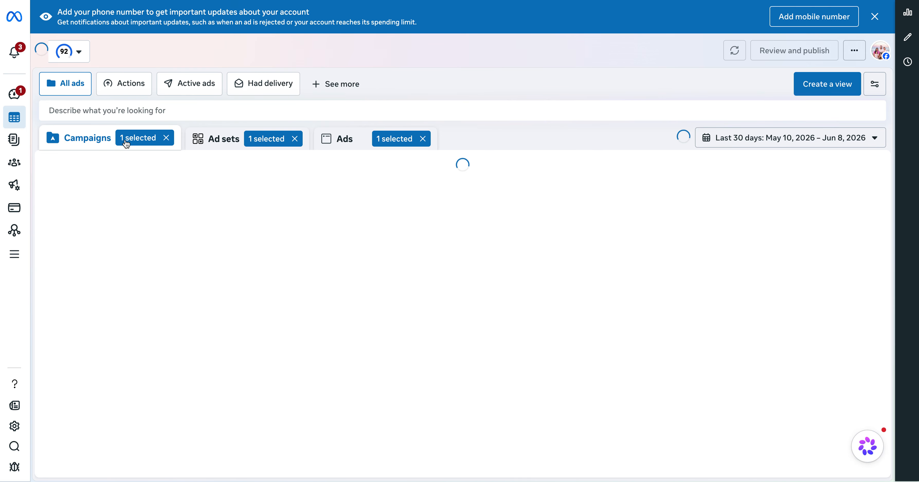
click(230, 143)
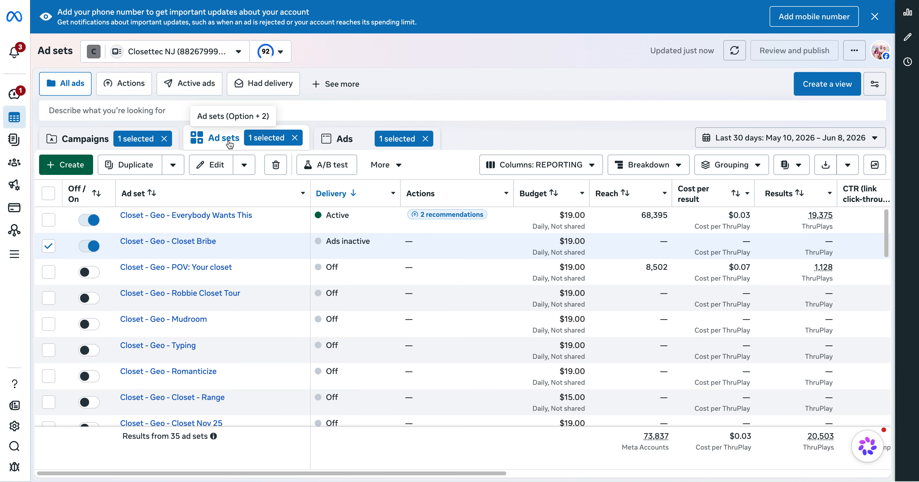
scroll(230, 164, down, 1)
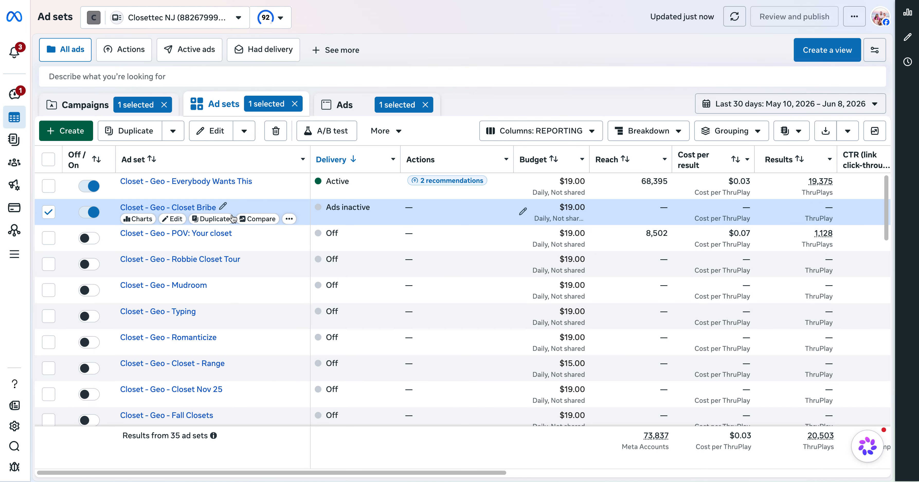
scroll(231, 214, up, 1)
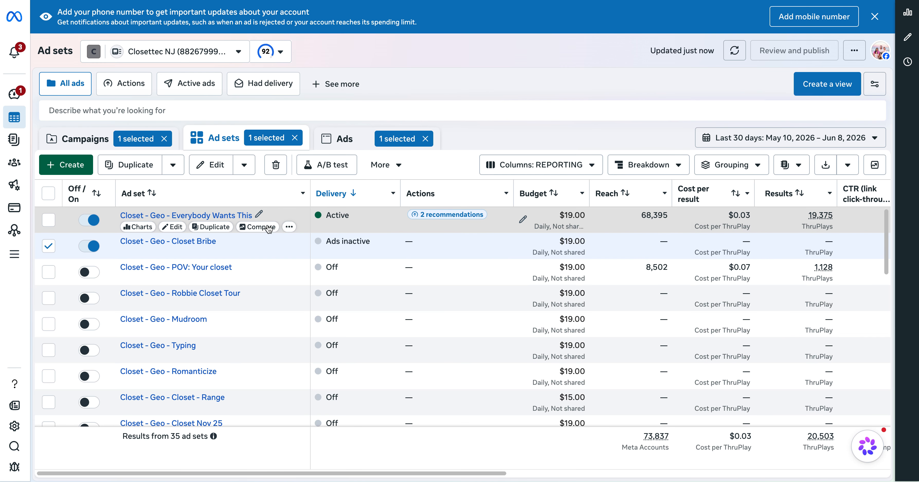
mouse_move(287, 257)
mouse_move(221, 220)
scroll(216, 229, right, 2)
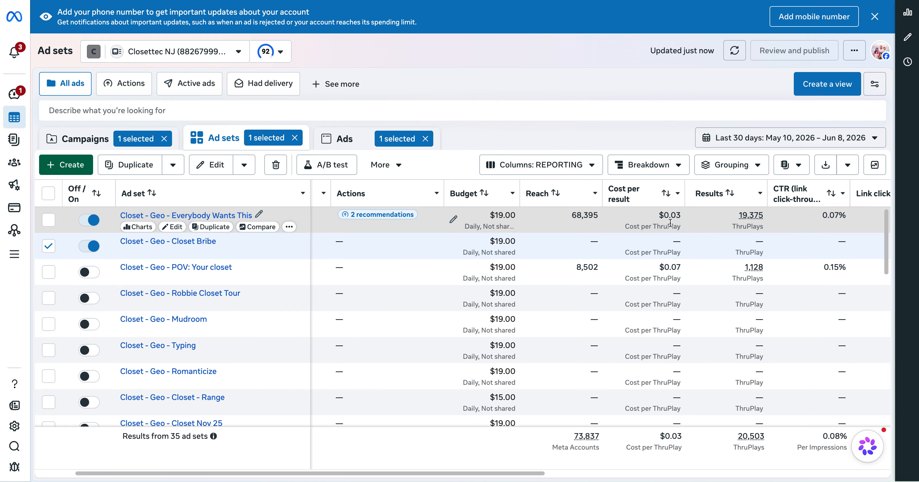
scroll(699, 221, right, 1)
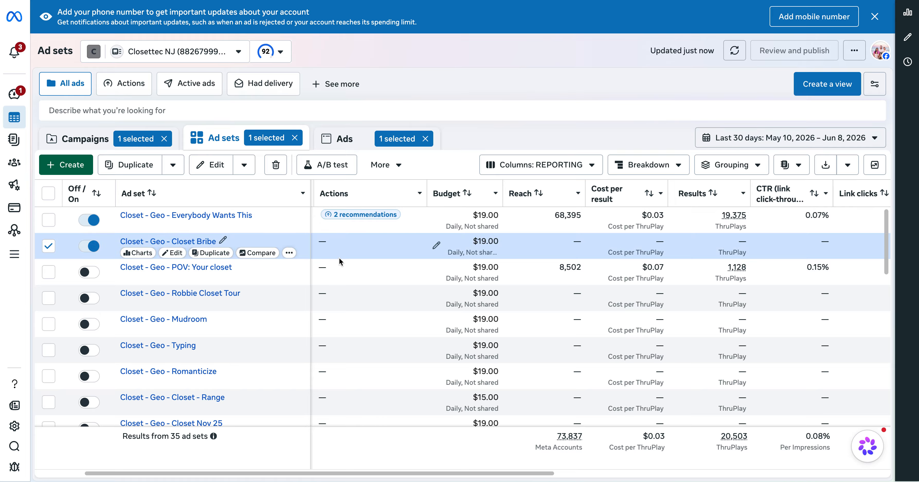
scroll(346, 239, left, 5)
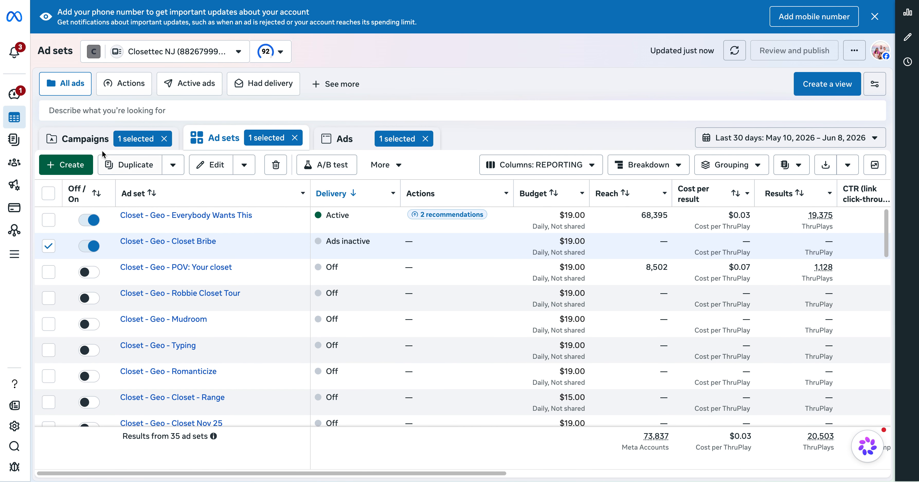
Step: Return to the campaign list and clear the selection so that neither Closets_VideoViews nor Closets_CONV is selected
click(97, 144)
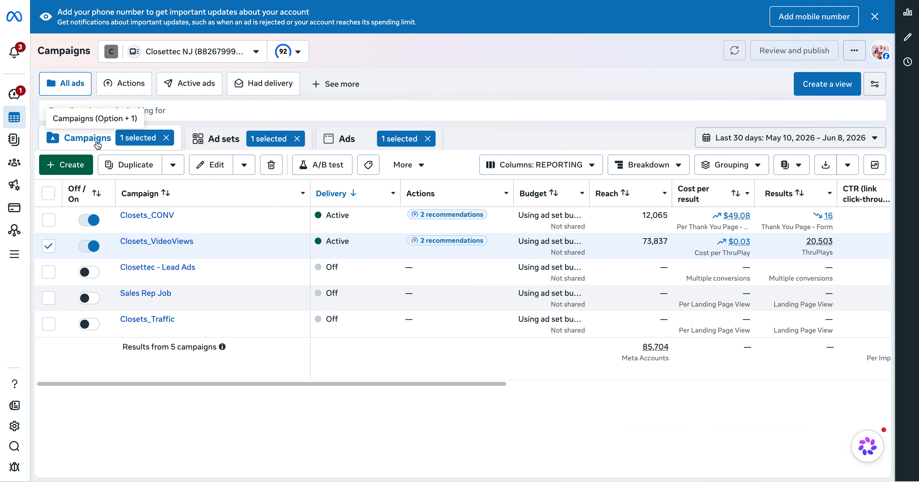
click(49, 246)
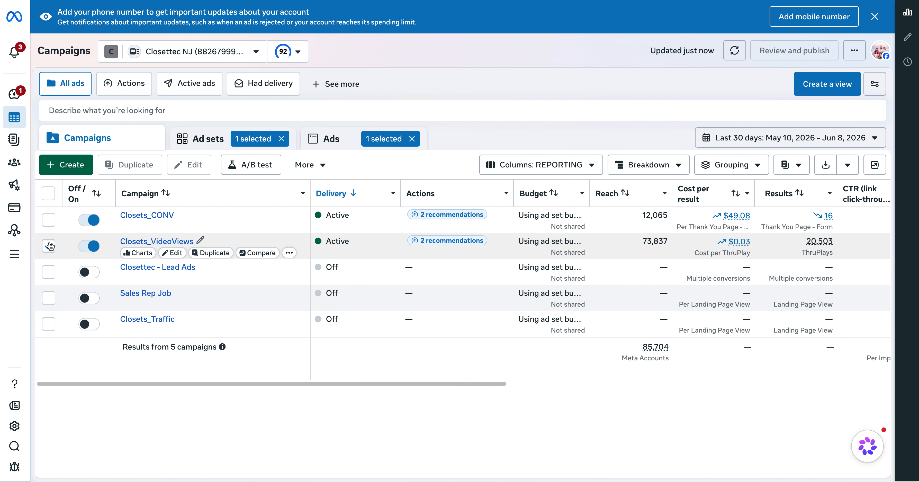
click(49, 220)
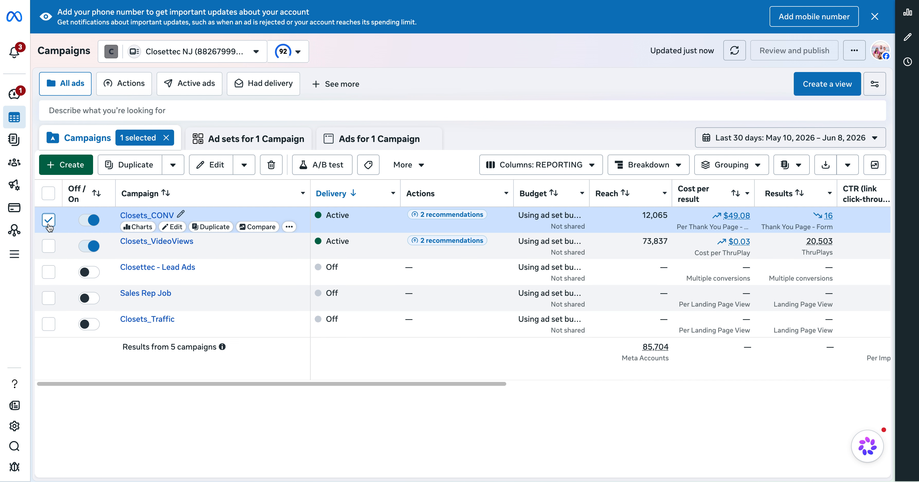
click(49, 219)
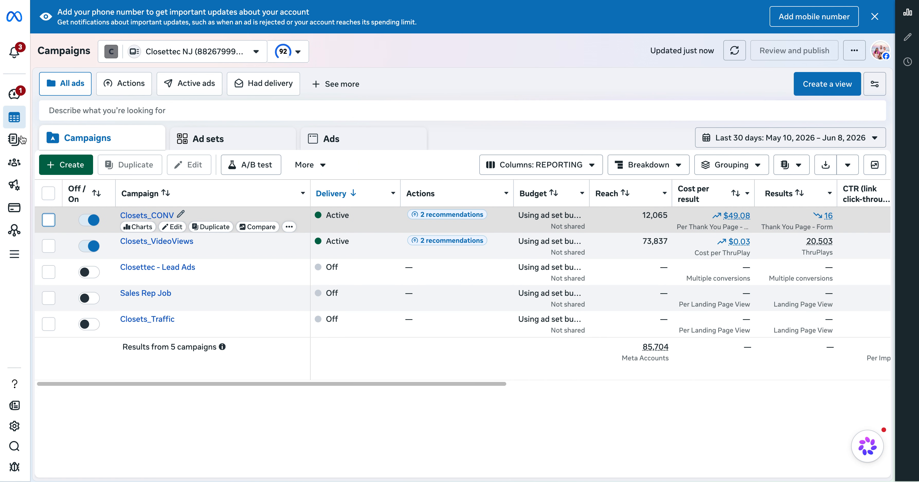
Step: Open the ad account's Audiences page and look through the list of audiences
mouse_move(16, 140)
click(50, 164)
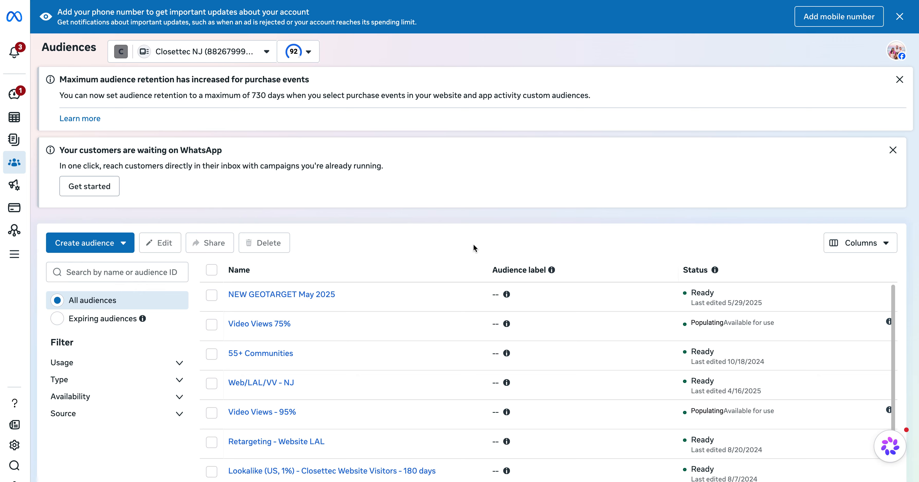
scroll(472, 244, down, 1)
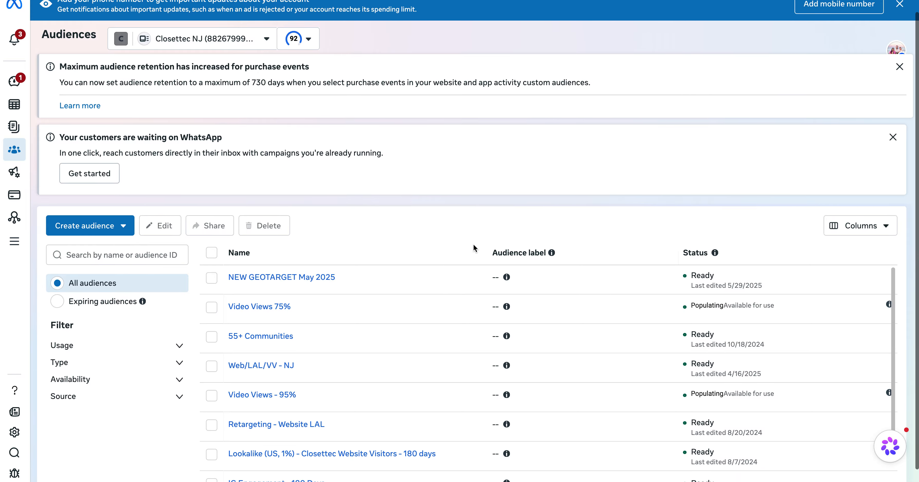
scroll(390, 284, down, 3)
scroll(357, 316, up, 4)
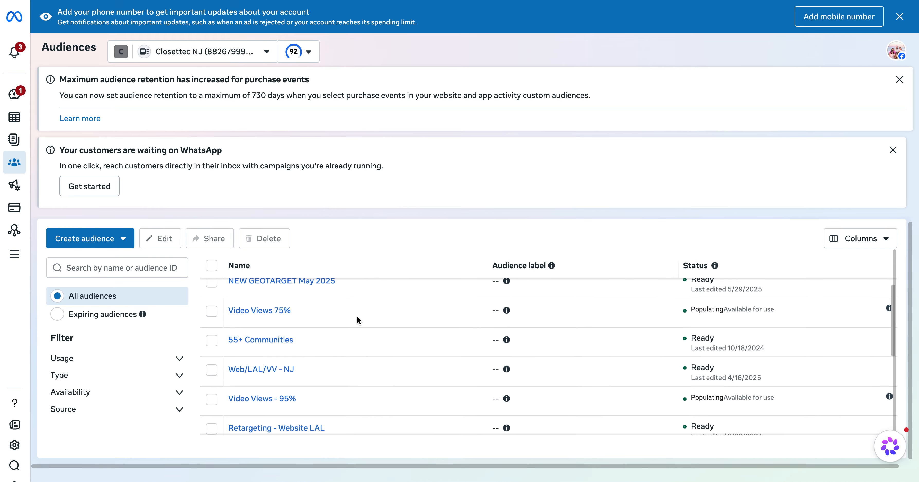
Step: Open the Video Views 75% audience's video selection for editing and set the Facebook Page to Closettec
click(212, 324)
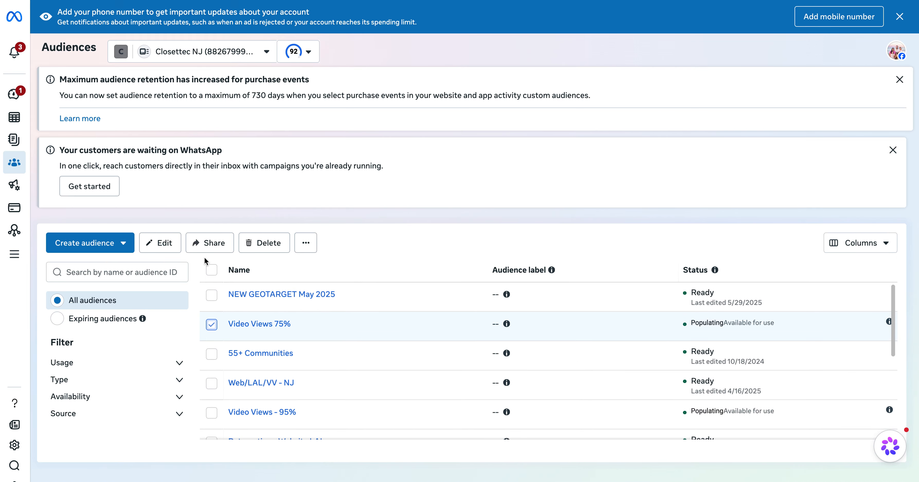
click(161, 243)
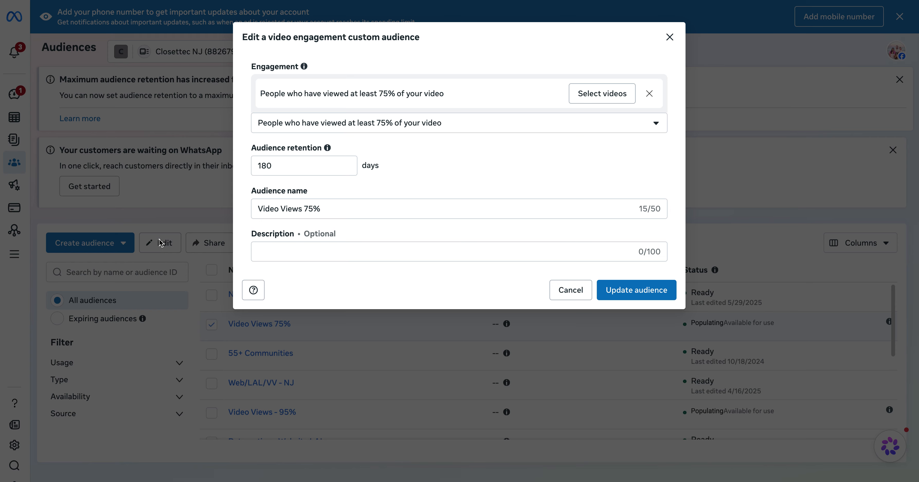
click(599, 94)
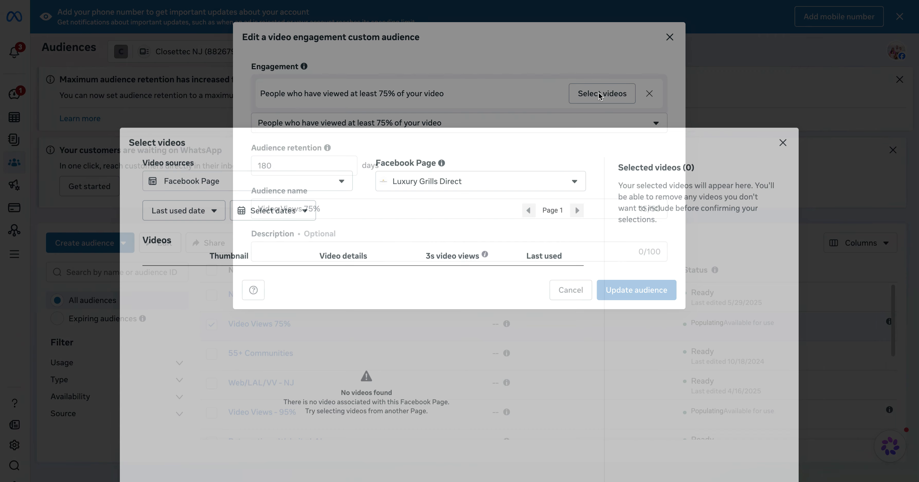
click(490, 74)
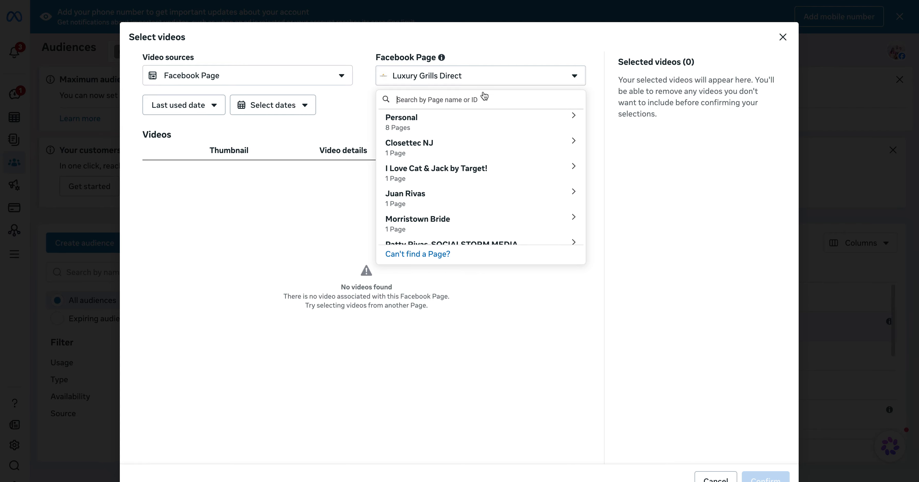
click(463, 142)
click(453, 179)
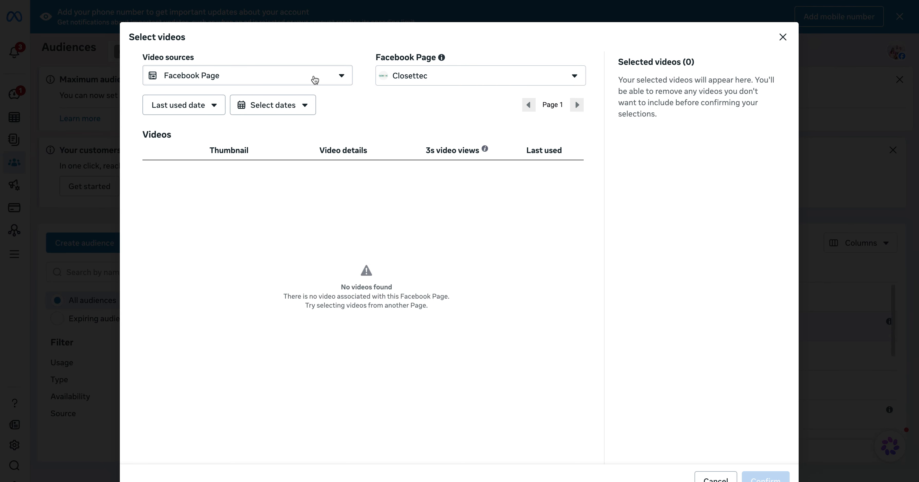
Step: Switch the video source to the Instagram professional account closettecnj and look over its first page of videos
click(314, 79)
click(301, 102)
click(415, 76)
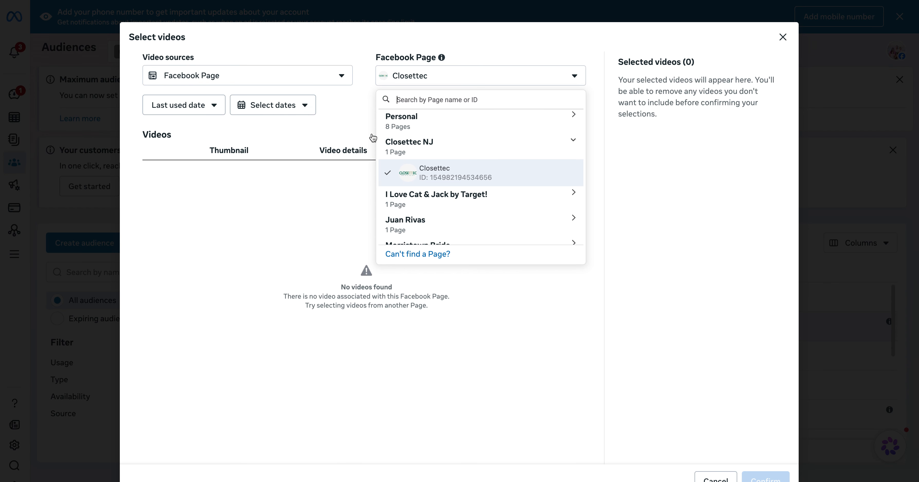
click(269, 76)
click(254, 98)
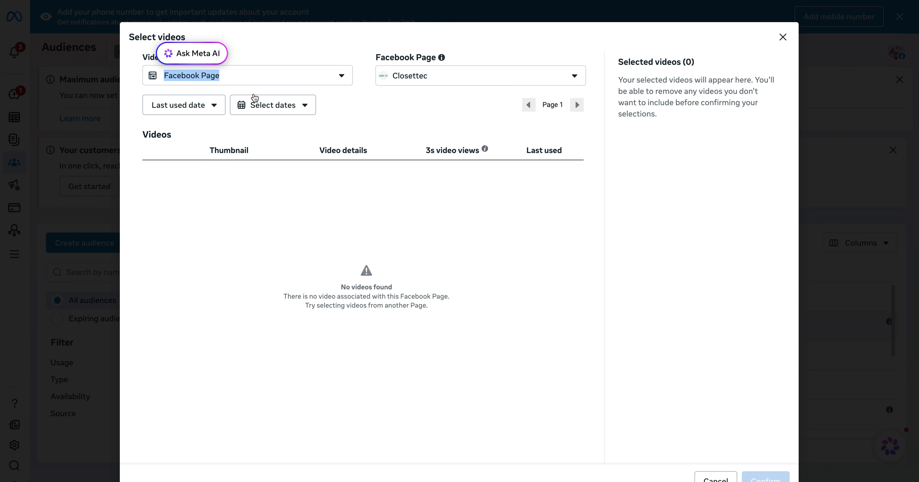
click(253, 75)
click(242, 122)
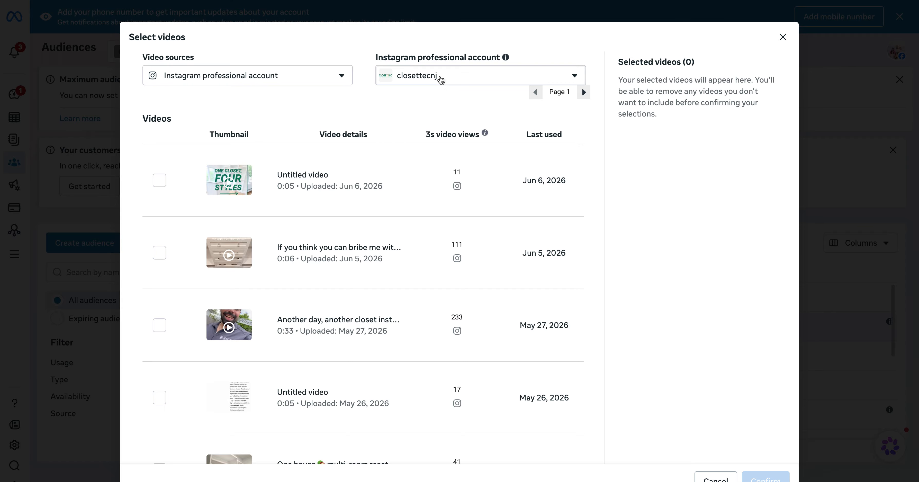
scroll(310, 292, down, 2)
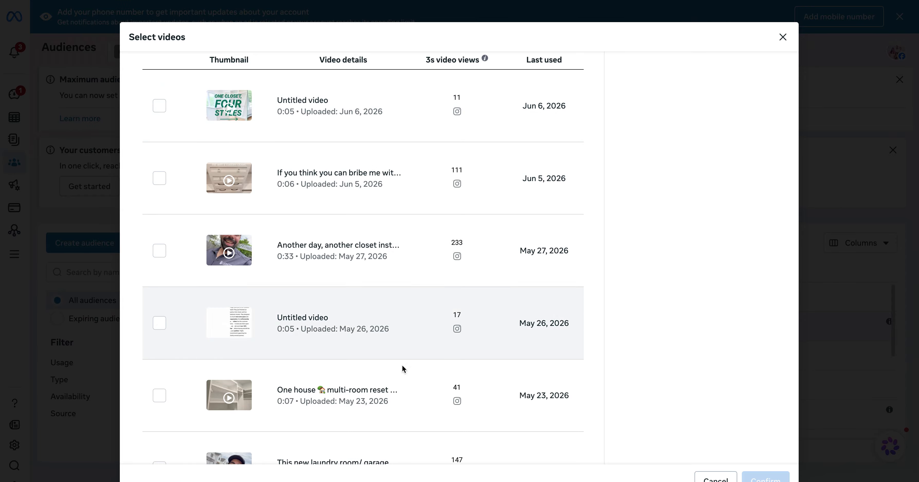
scroll(402, 386, up, 2)
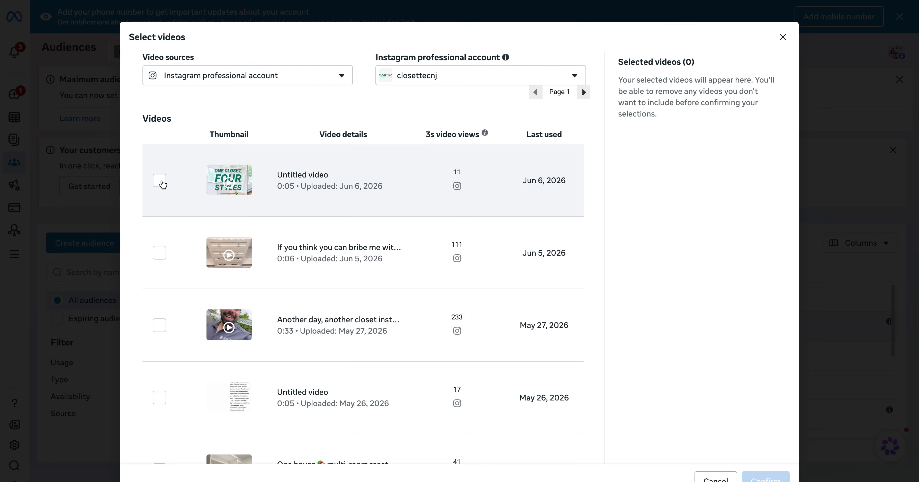
Step: Add all six videos on page 1, uploaded May 19 to Jun 6, 2026, to the 75% audience
click(159, 180)
click(159, 252)
click(159, 329)
scroll(159, 326, down, 2)
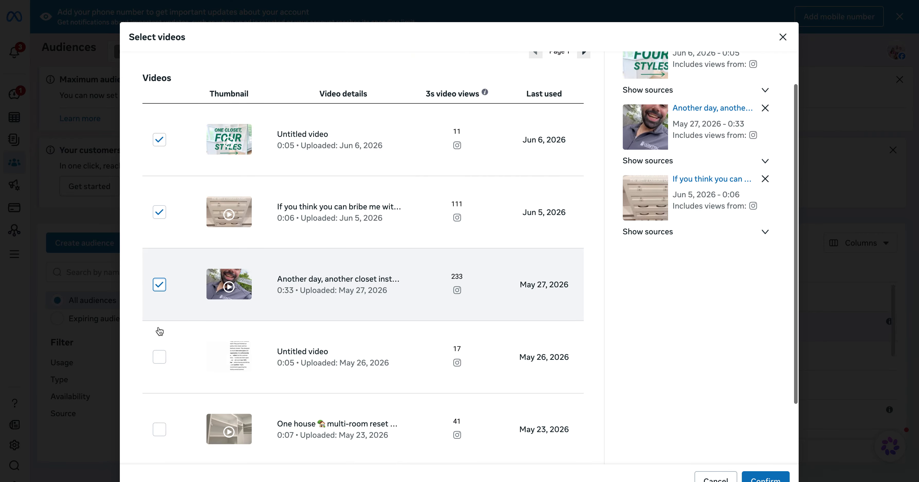
click(159, 313)
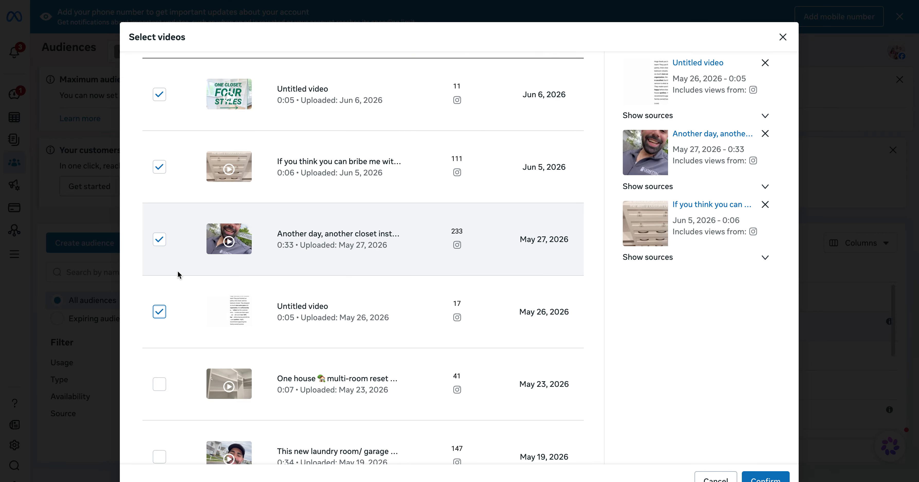
scroll(177, 272, down, 1)
click(161, 354)
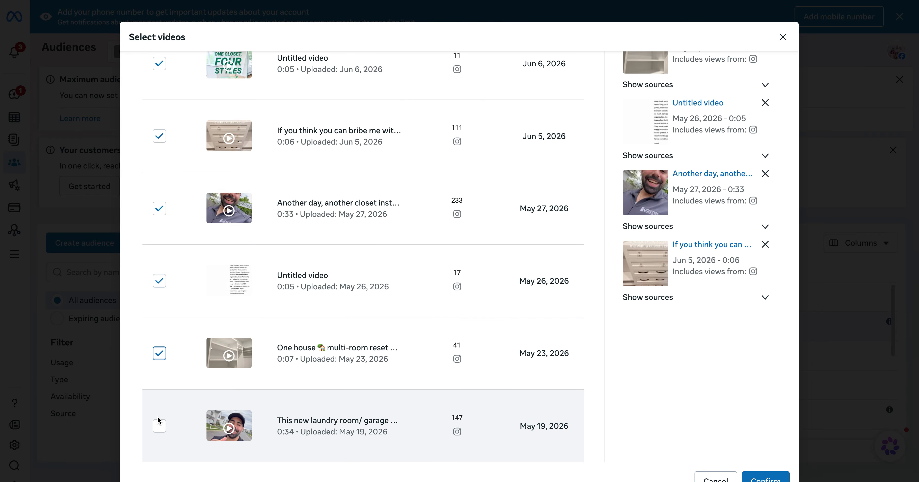
click(159, 425)
Step: Add all six videos on page 2, uploaded Apr 28 to May 15, 2026, to the selection
scroll(420, 338, up, 3)
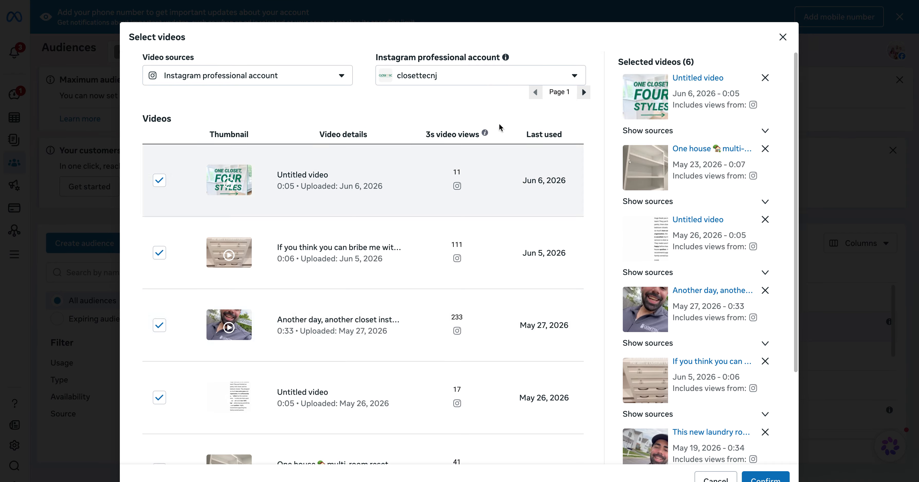
click(584, 92)
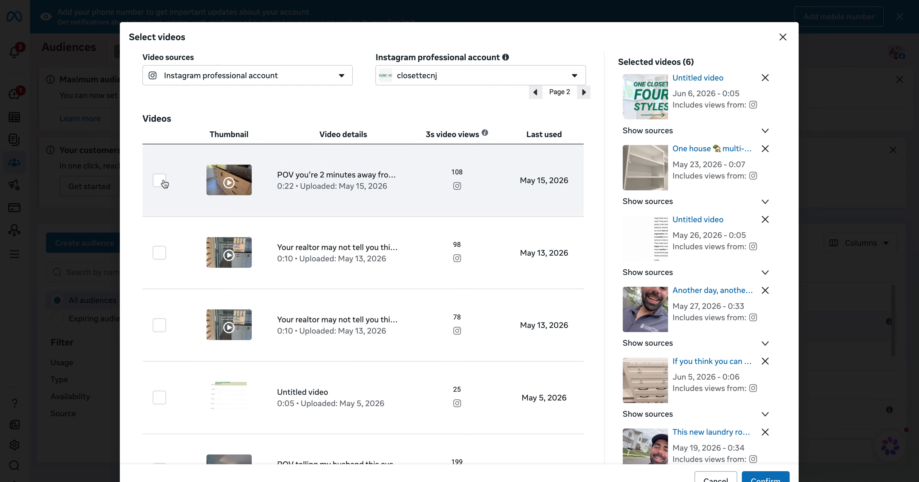
click(159, 180)
click(159, 253)
click(160, 325)
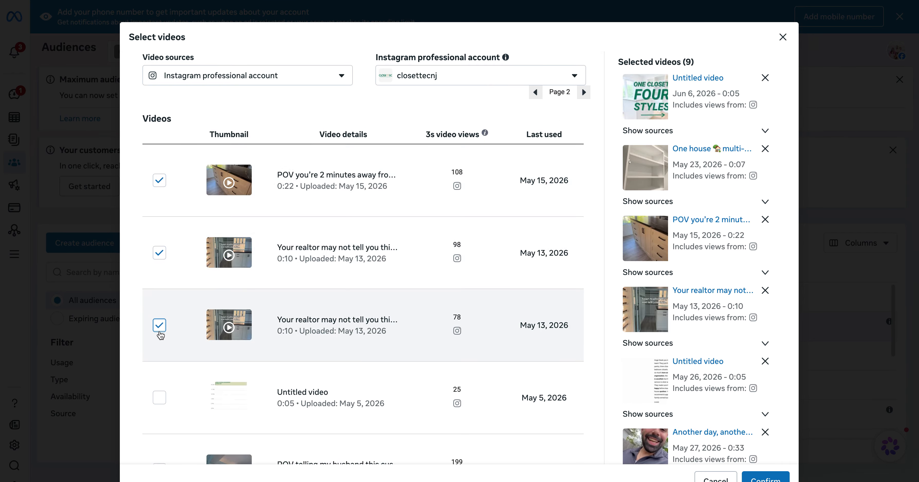
scroll(158, 307, down, 3)
click(157, 285)
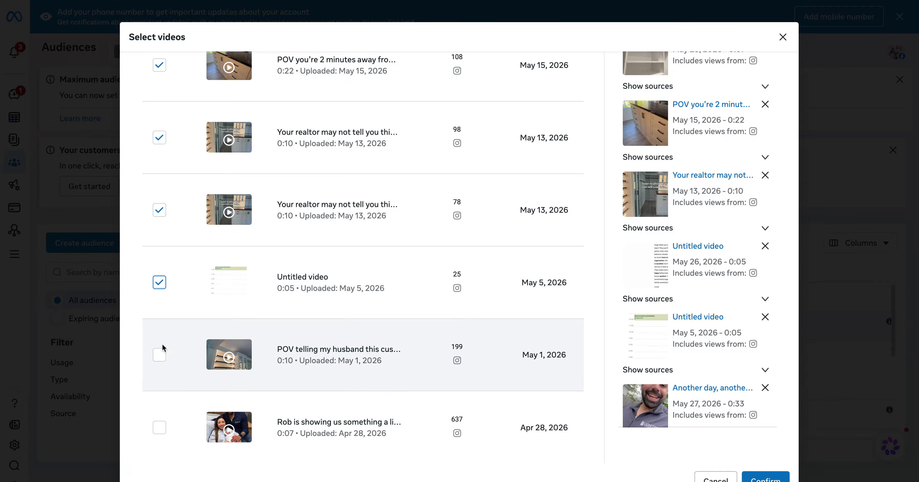
click(159, 354)
click(159, 427)
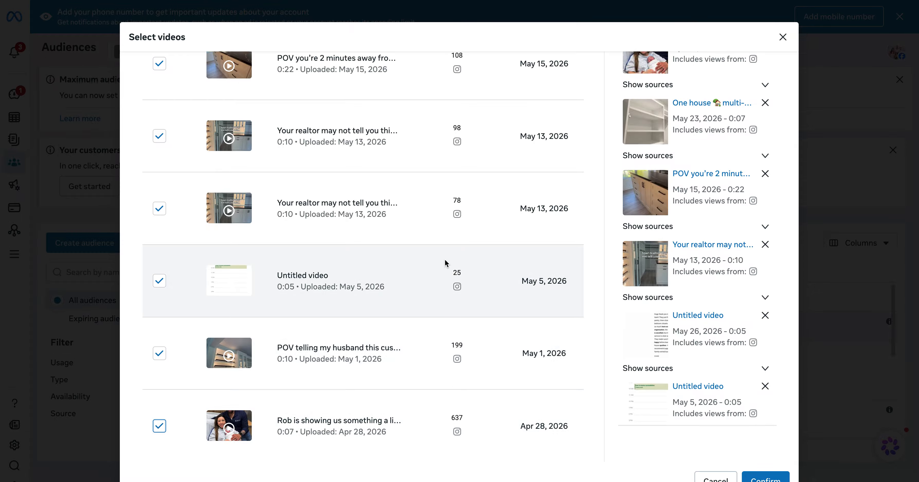
Step: Add all six videos on page 3, uploaded Apr 1 to Apr 24, 2026, to the selection
scroll(446, 262, up, 5)
click(584, 91)
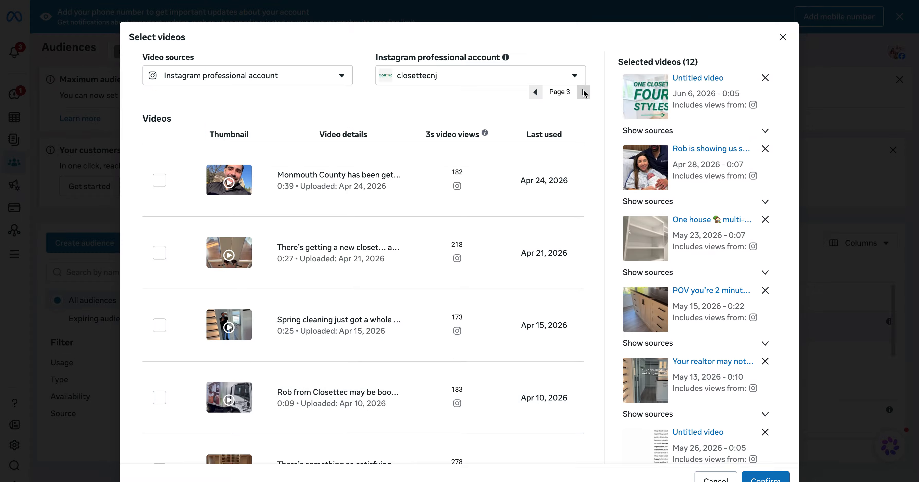
click(159, 180)
click(159, 252)
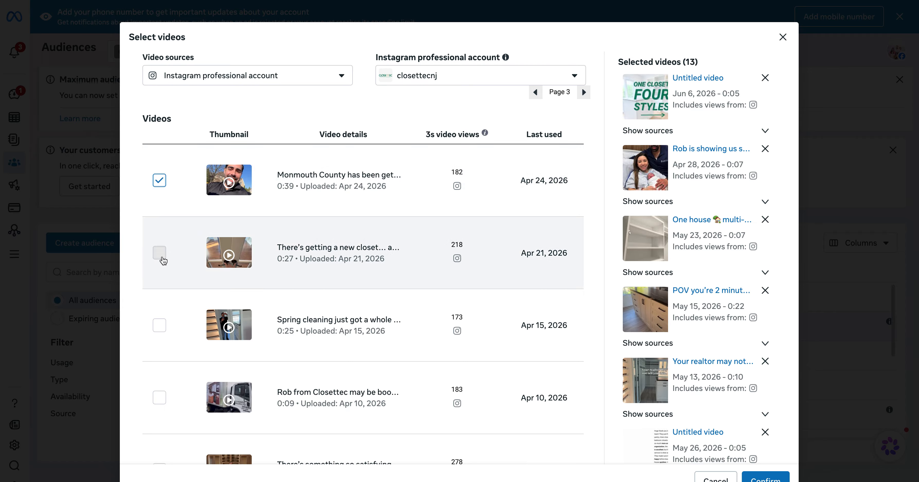
click(160, 325)
click(164, 397)
scroll(162, 386, down, 3)
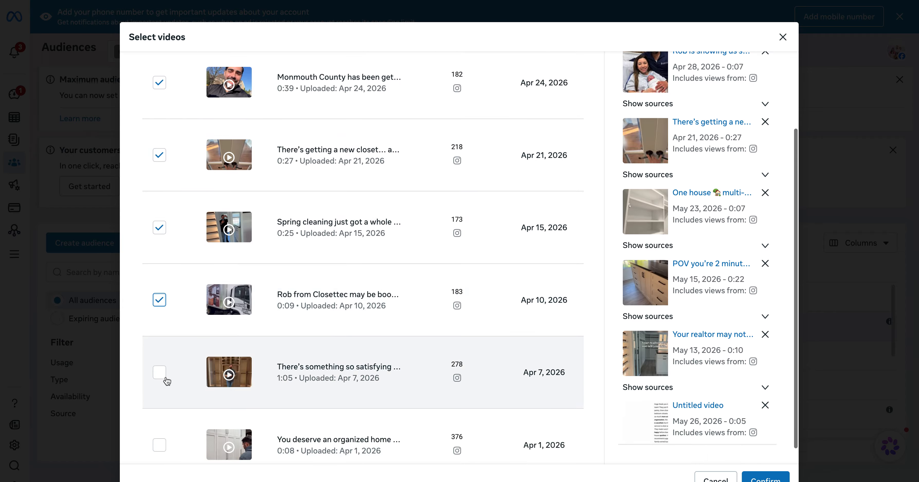
click(159, 372)
scroll(161, 375, down, 1)
click(159, 425)
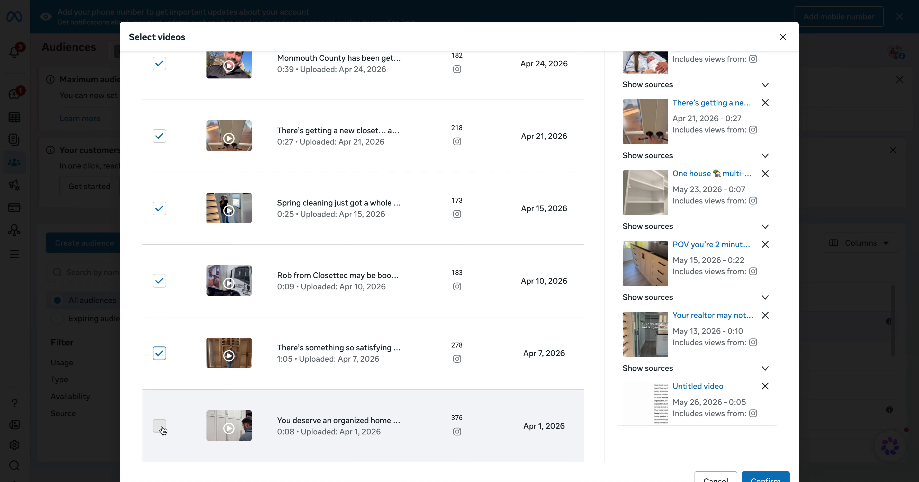
Step: Add all six videos on page 4, uploaded Mar 6 to Mar 24, 2026, and confirm the video selection
scroll(581, 100, up, 4)
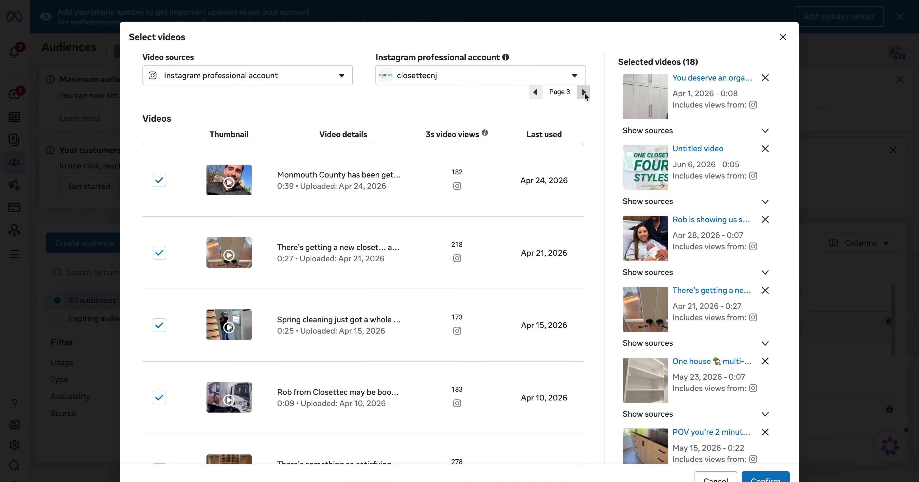
click(583, 92)
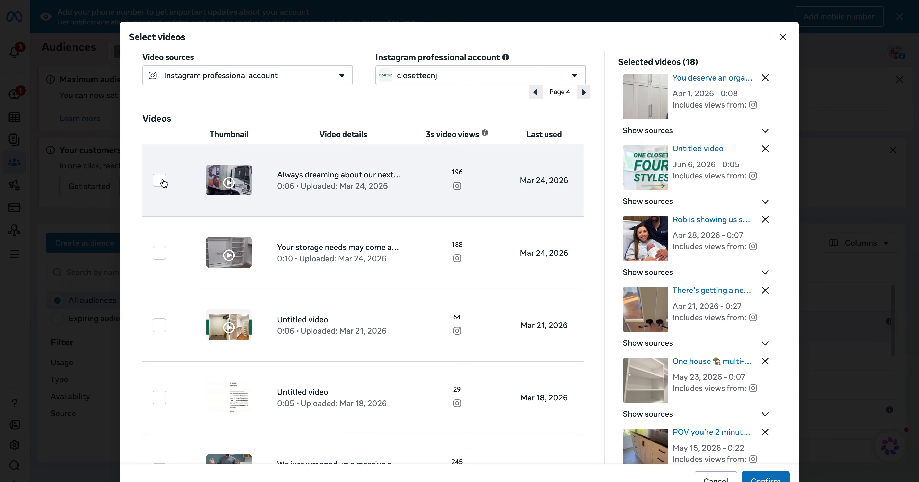
click(161, 182)
click(159, 253)
click(159, 327)
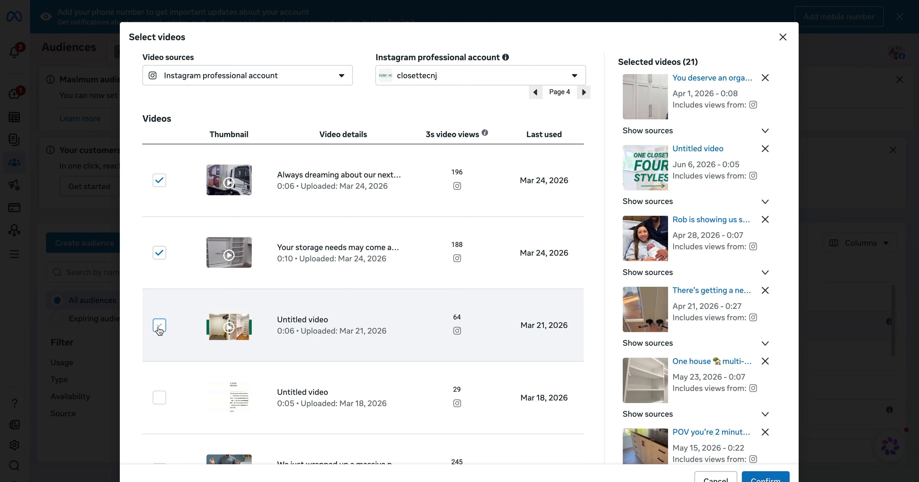
click(159, 397)
scroll(159, 397, down, 3)
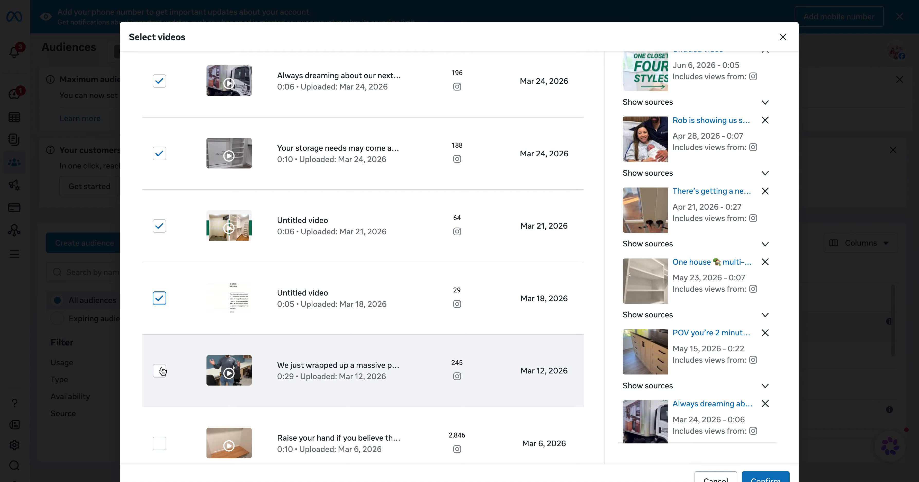
click(162, 371)
scroll(161, 370, down, 1)
click(160, 428)
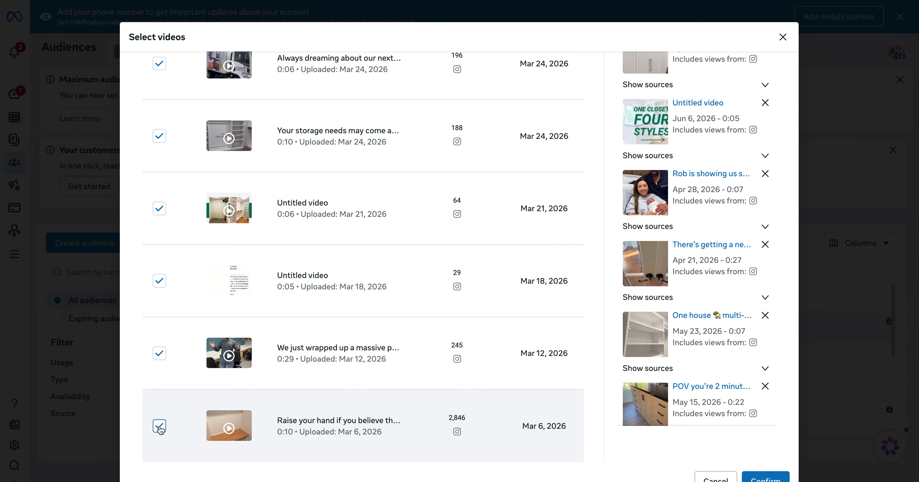
click(752, 477)
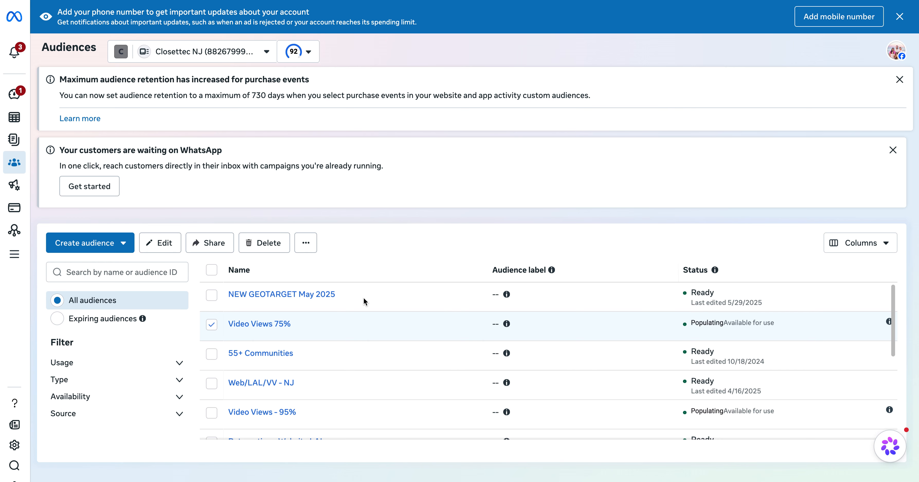
Step: Open the Video Views - 95% audience's video selection instead and switch the video source to the Instagram professional account
mouse_move(300, 414)
click(212, 323)
click(211, 413)
click(168, 247)
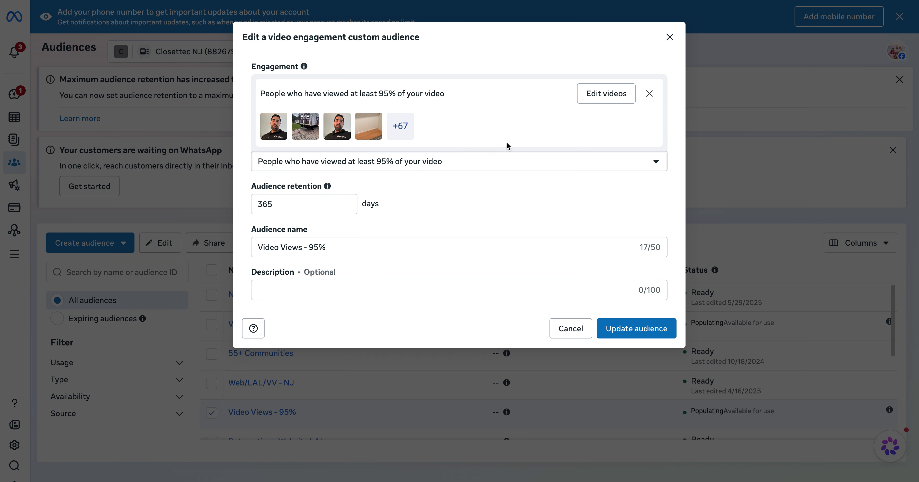
click(616, 95)
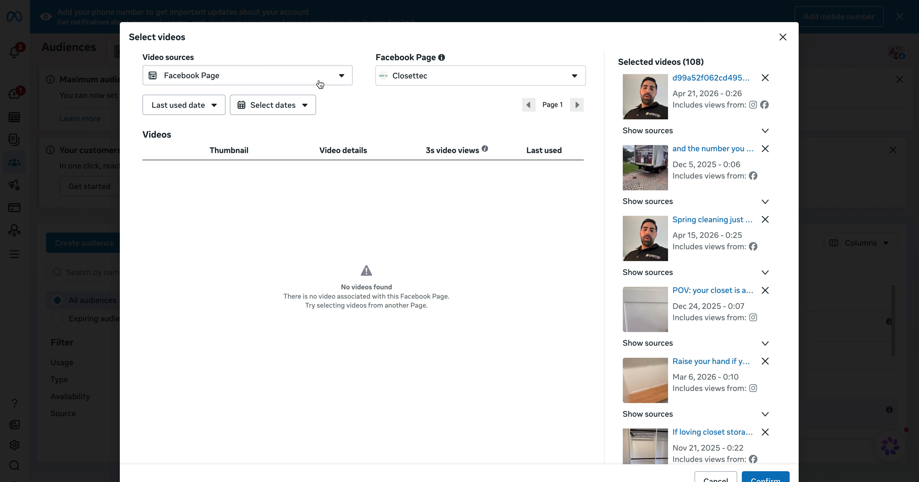
click(319, 82)
click(297, 121)
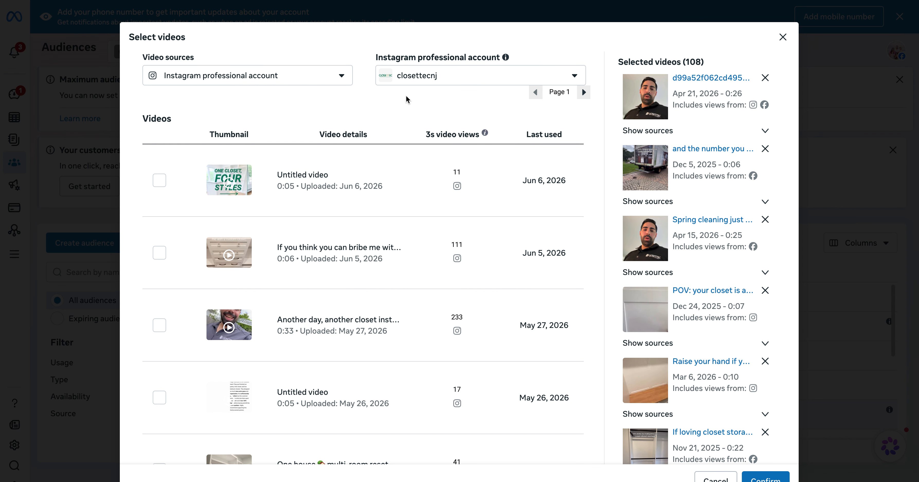
Step: Add all six Instagram videos on page 1, uploaded May 19 to Jun 6, 2026, to the 95% audience
click(160, 180)
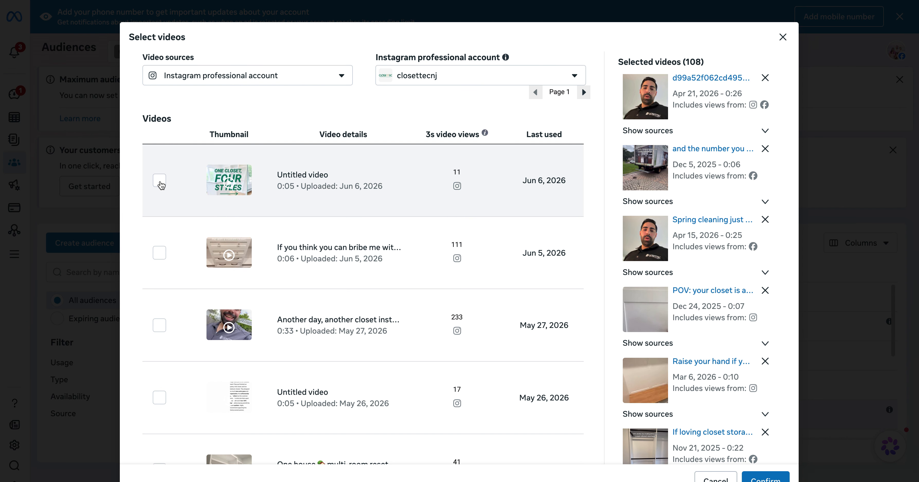
click(159, 253)
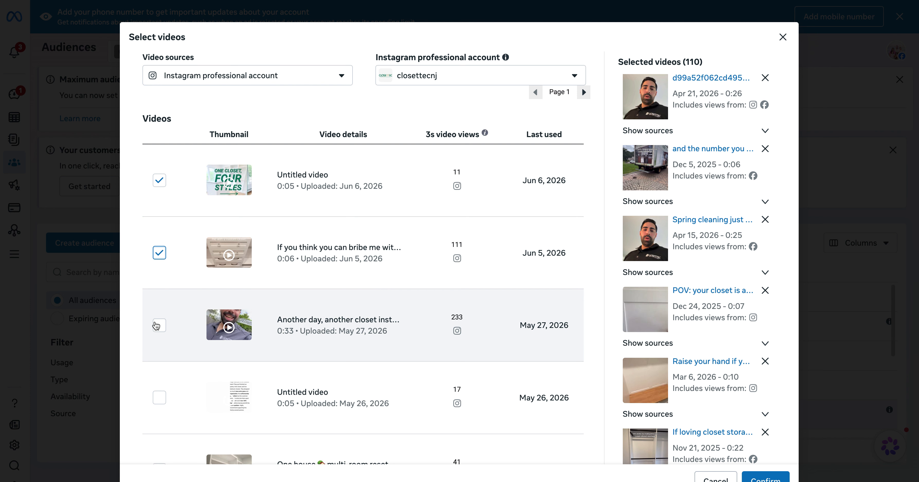
click(160, 325)
scroll(159, 324, down, 3)
click(159, 282)
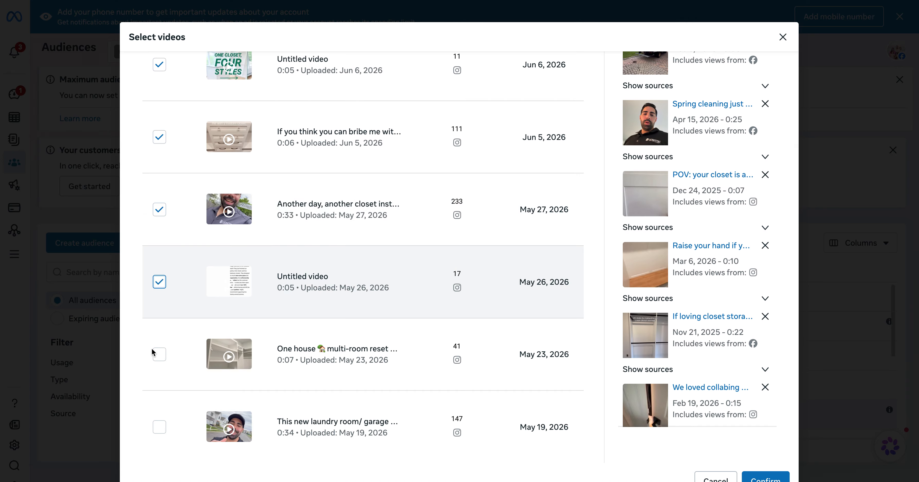
click(159, 355)
click(160, 426)
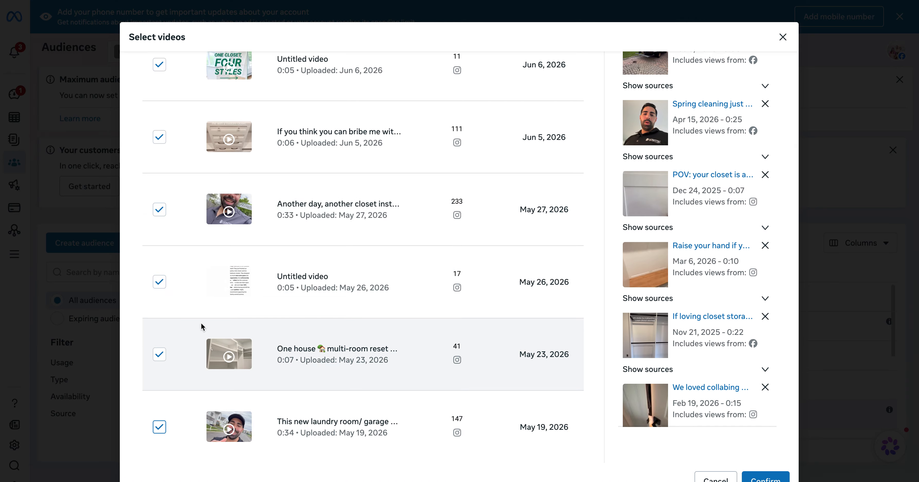
Step: Add all six Instagram videos on page 2, uploaded Apr 28 to May 15, 2026, to the 95% audience
scroll(585, 327, up, 4)
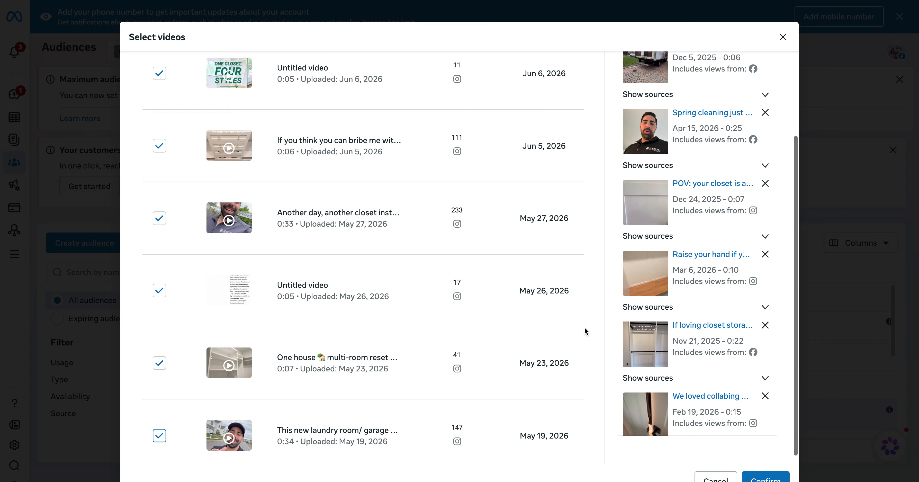
click(583, 92)
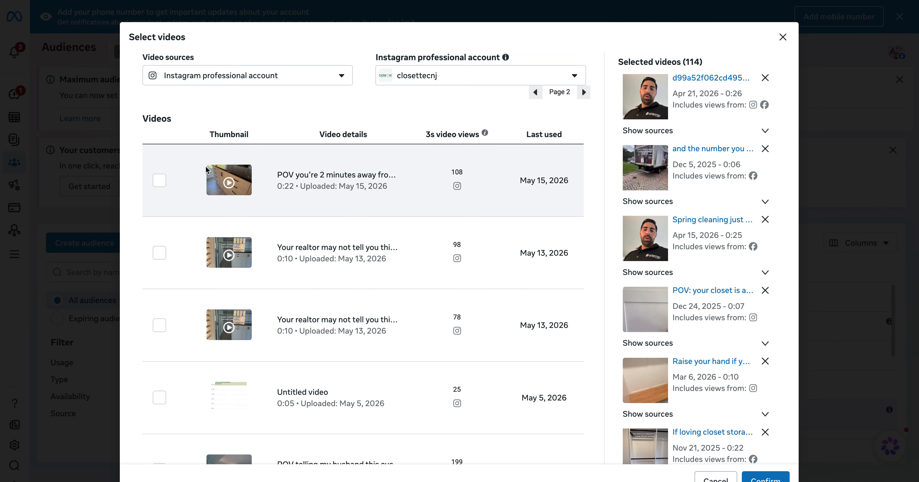
click(159, 180)
click(159, 252)
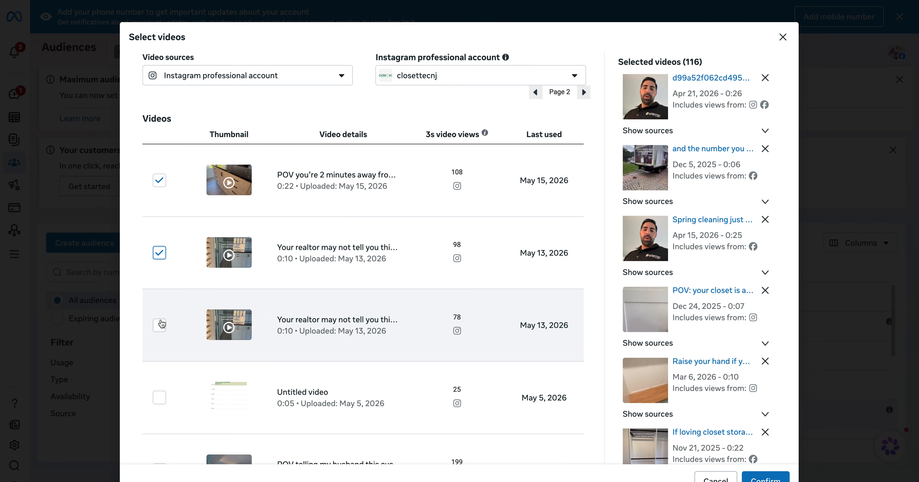
click(159, 325)
scroll(161, 323, down, 2)
click(159, 323)
click(159, 390)
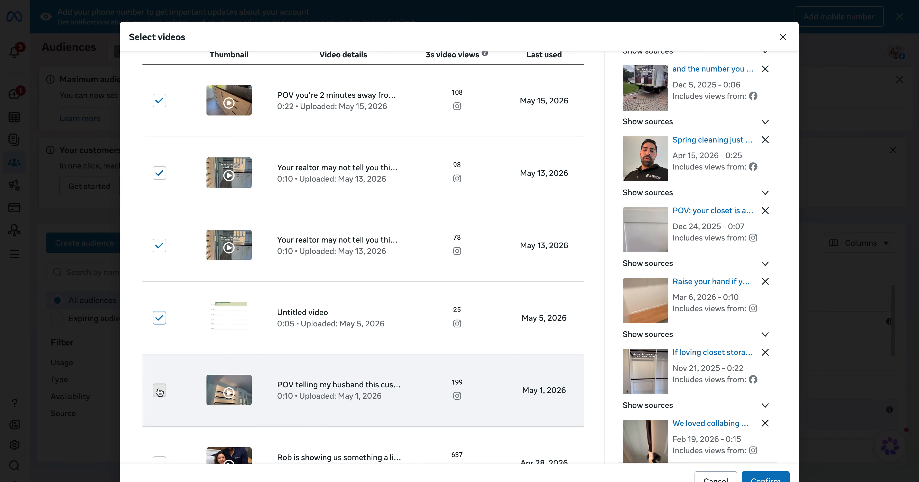
scroll(159, 391, down, 1)
click(160, 426)
Step: Add the two unselected videos on page 3, uploaded Apr 21 and Apr 24, 2026, and confirm the video selection
scroll(273, 379, up, 3)
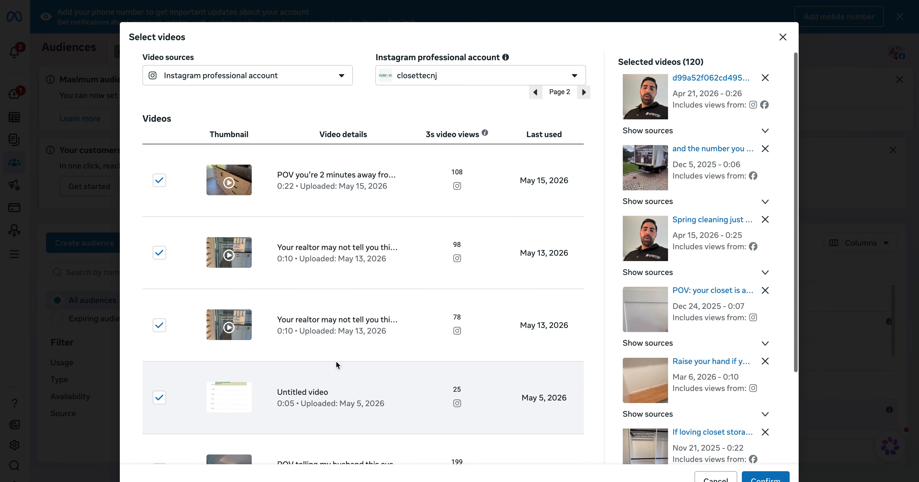
click(583, 92)
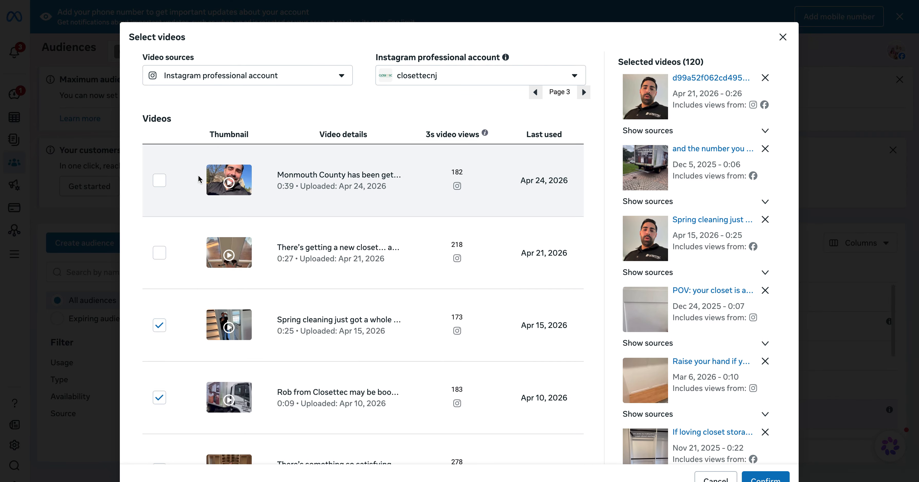
click(159, 181)
click(160, 253)
scroll(160, 254, down, 3)
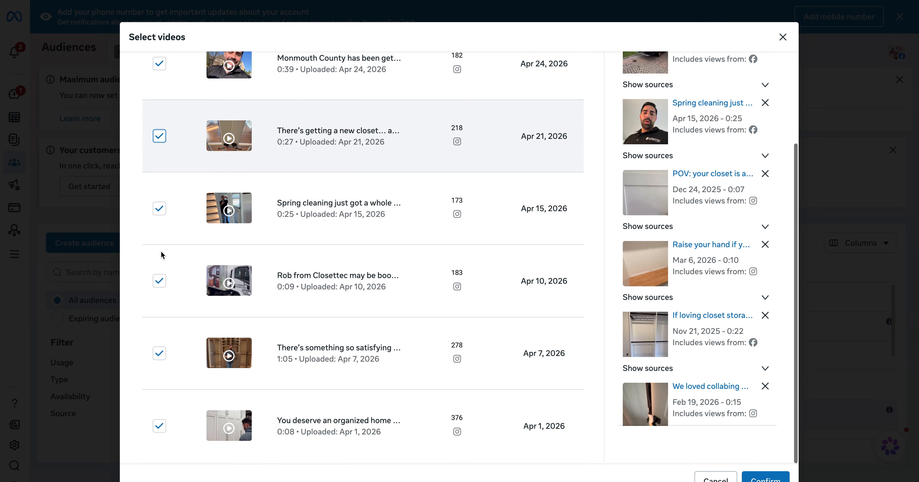
click(749, 477)
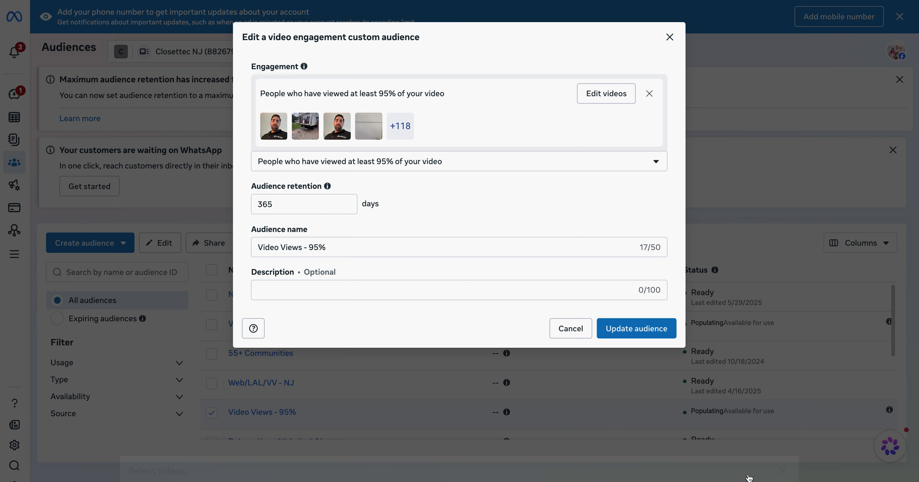
Step: Save the updated Video Views - 95% audience and return to the campaigns overview
click(642, 323)
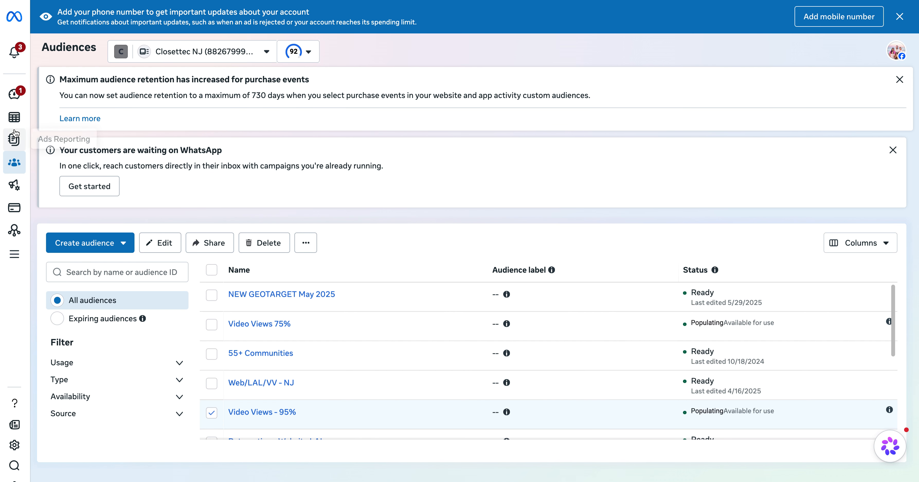
mouse_move(14, 139)
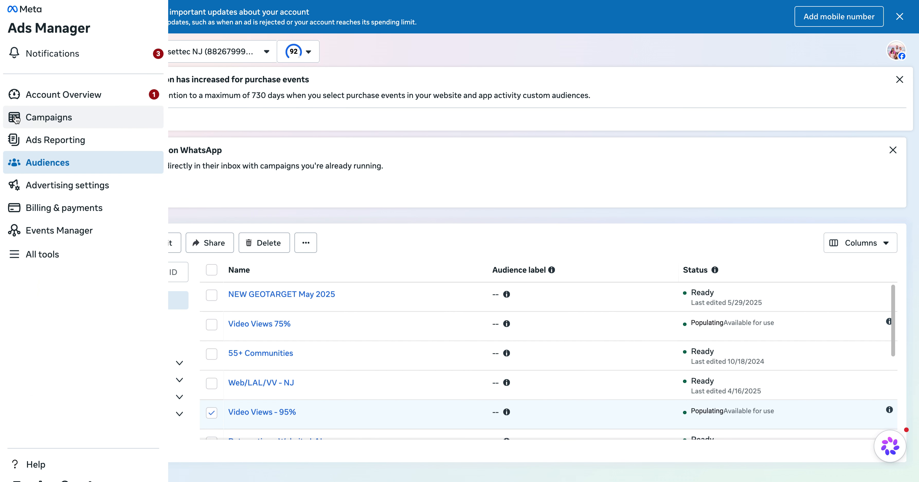
click(53, 119)
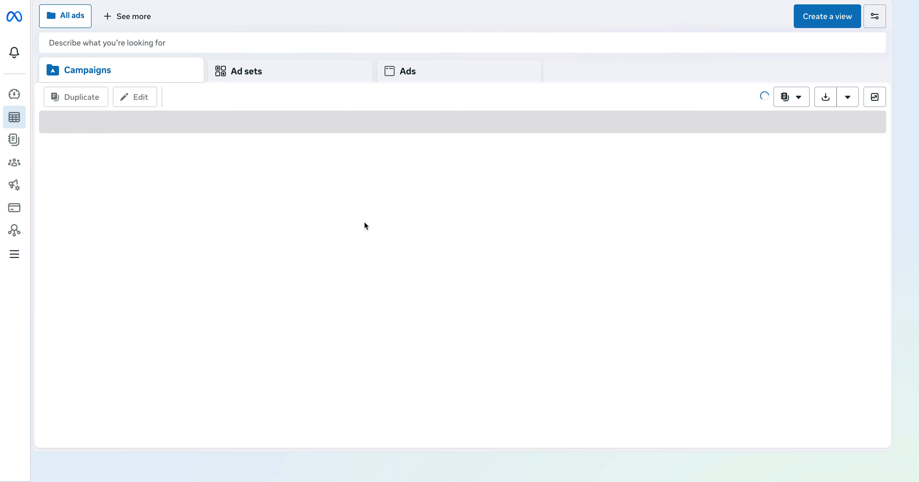